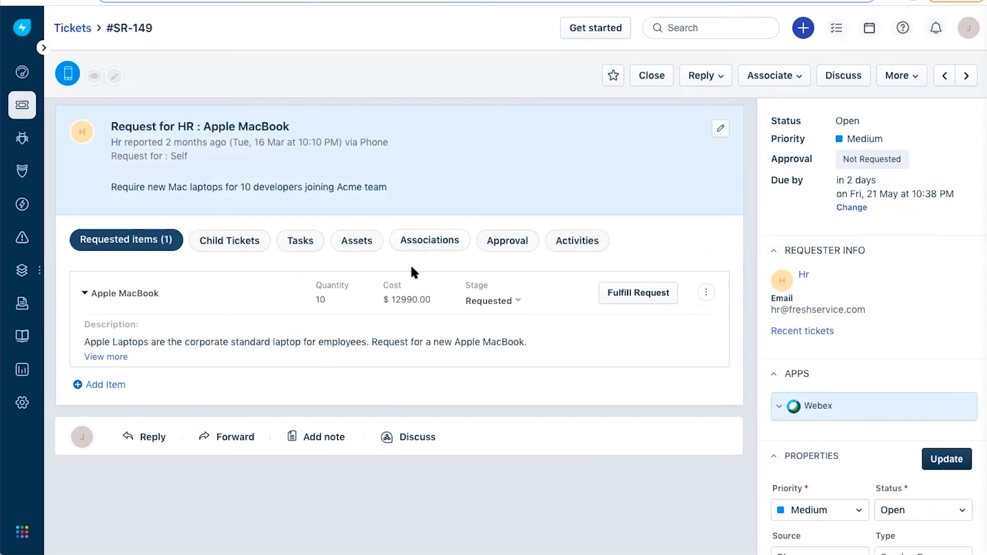
Review the Apple MacBook service request and check the hardware stock available to fulfill it.
scroll(470, 177, "down", 3)
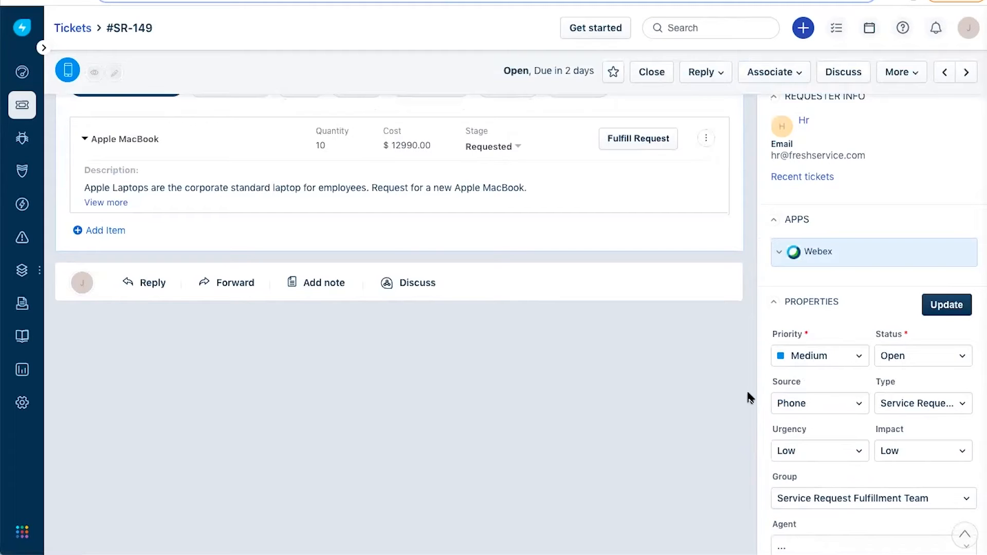
scroll(749, 396, "up", 2)
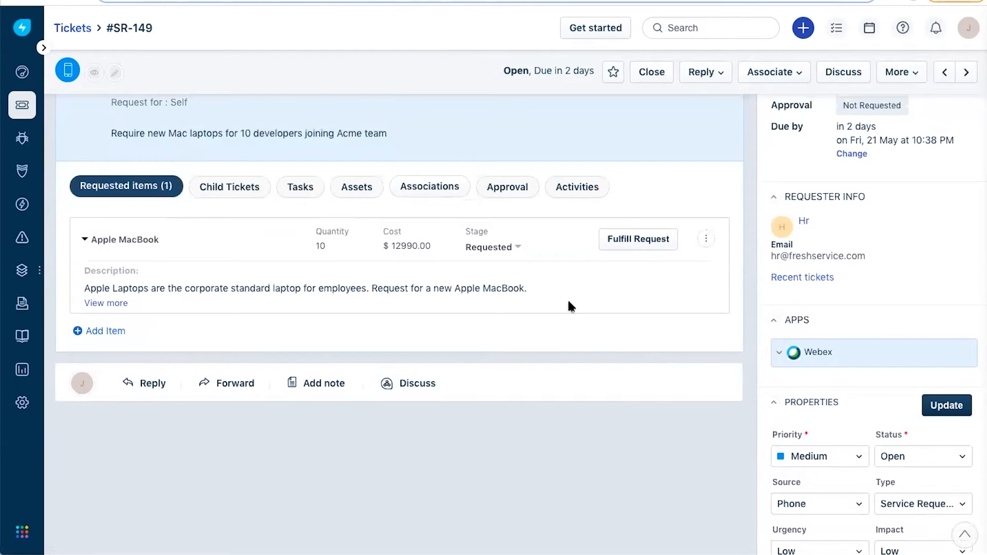
scroll(568, 298, "up", 1)
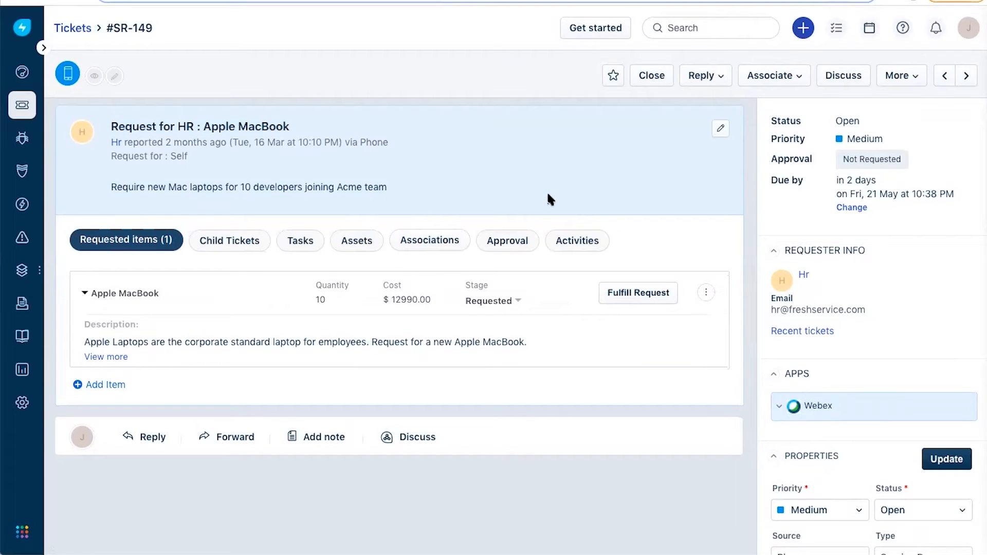
left_click(661, 305)
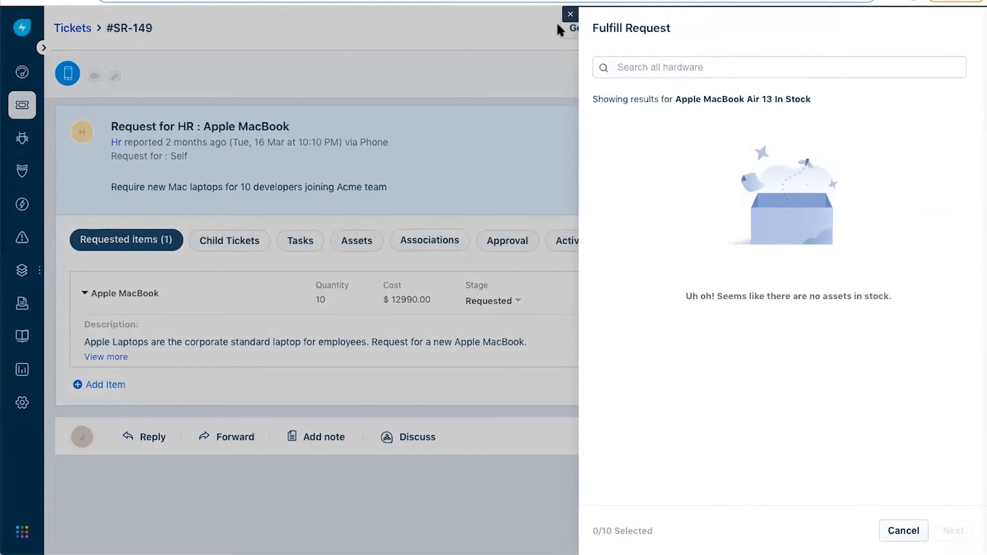
left_click(570, 14)
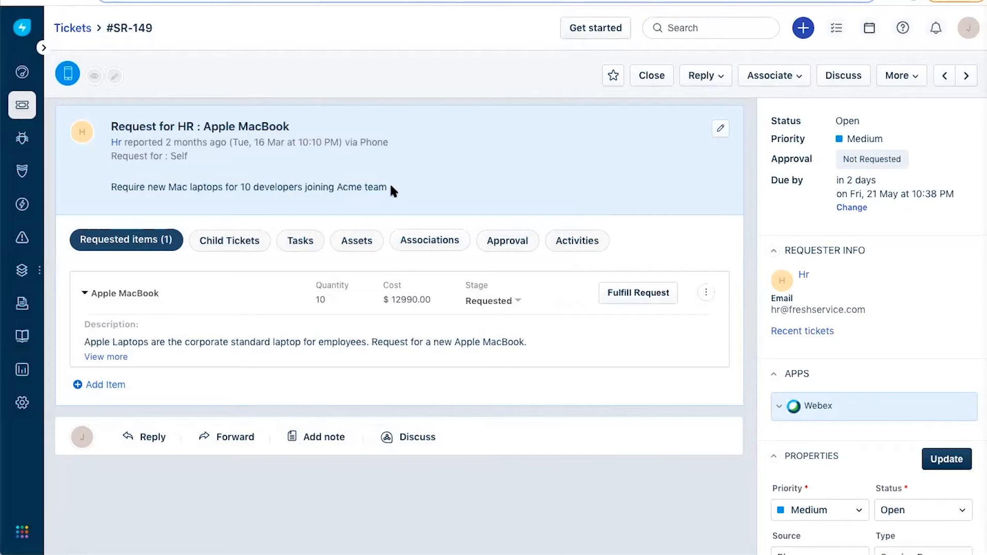
Start associating a new purchase order with the MacBook service request.
left_click(429, 240)
scroll(431, 242, "down", 2)
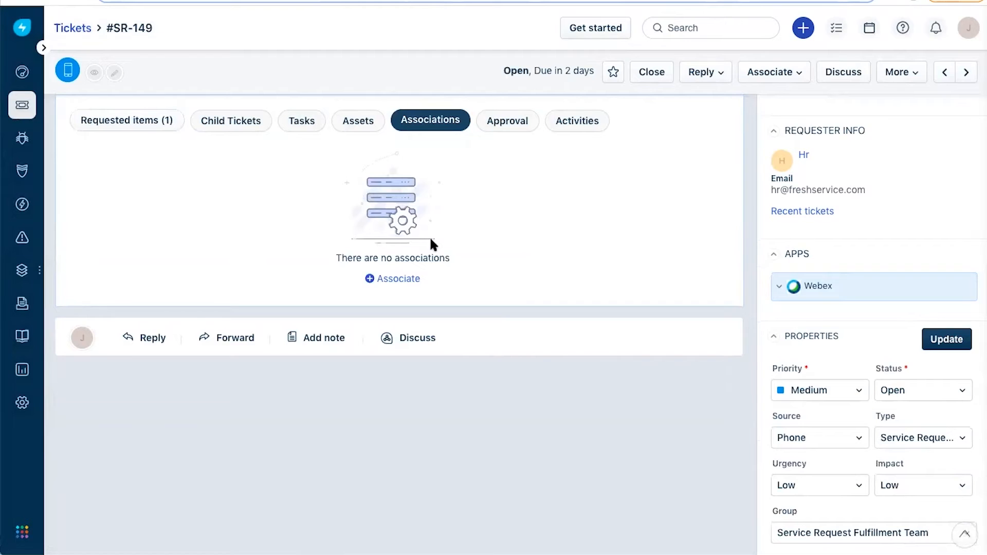
left_click(399, 280)
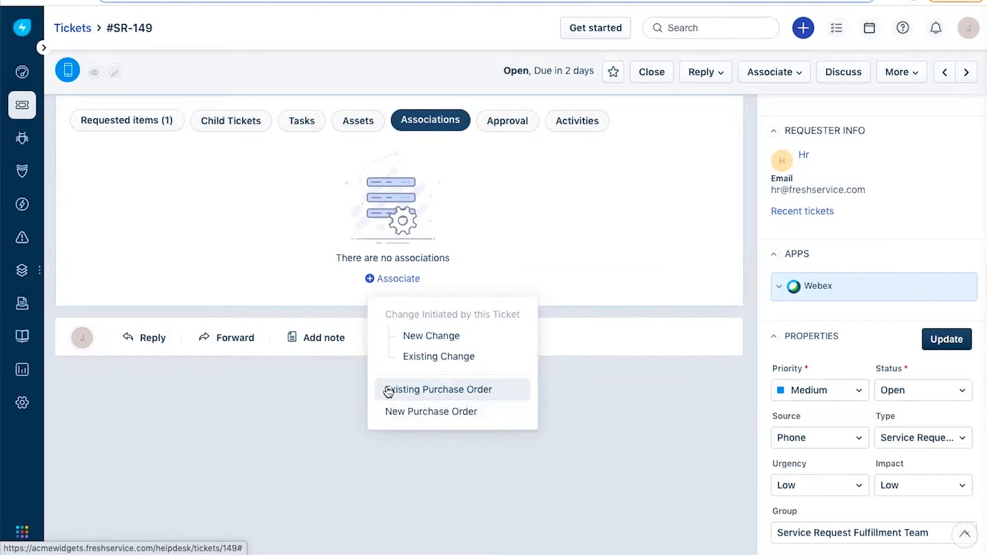
left_click(515, 419)
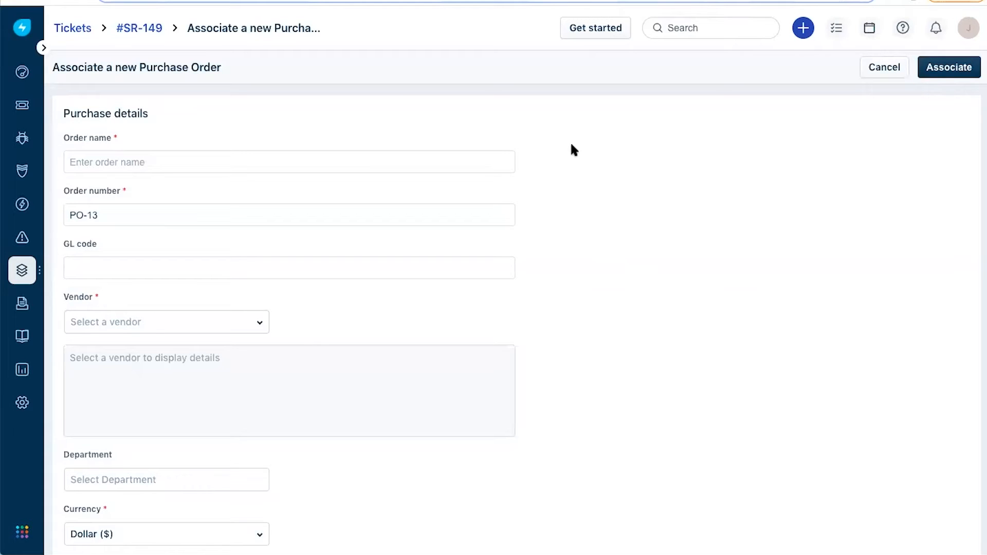
Name the purchase order "PO for Macbook Pro" and change the order number's prefix to ACME.
left_click(324, 165)
type("PO")
key("BackSpace")
key("BackSpace")
type("O for Macbook Pro")
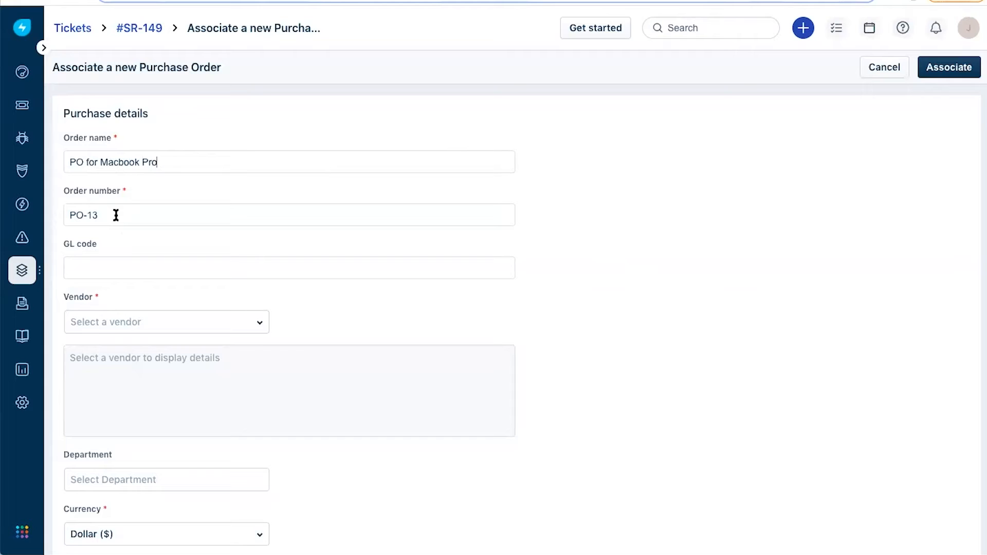
left_click(81, 220)
left_click_drag(82, 216, 66, 216)
type("ACME")
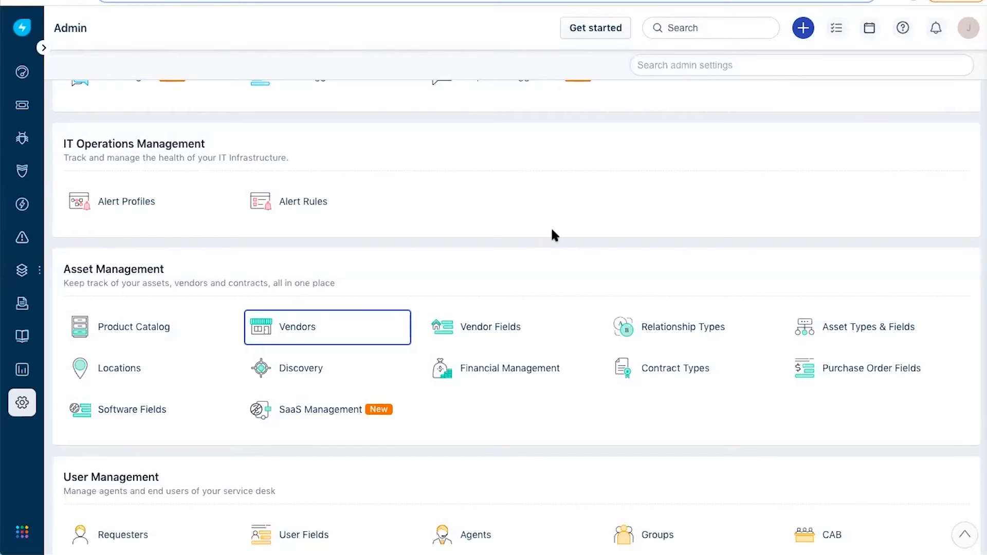
Examine the Purchase Order Fields form in the admin settings, including the properties of the GL code field.
left_click(442, 260)
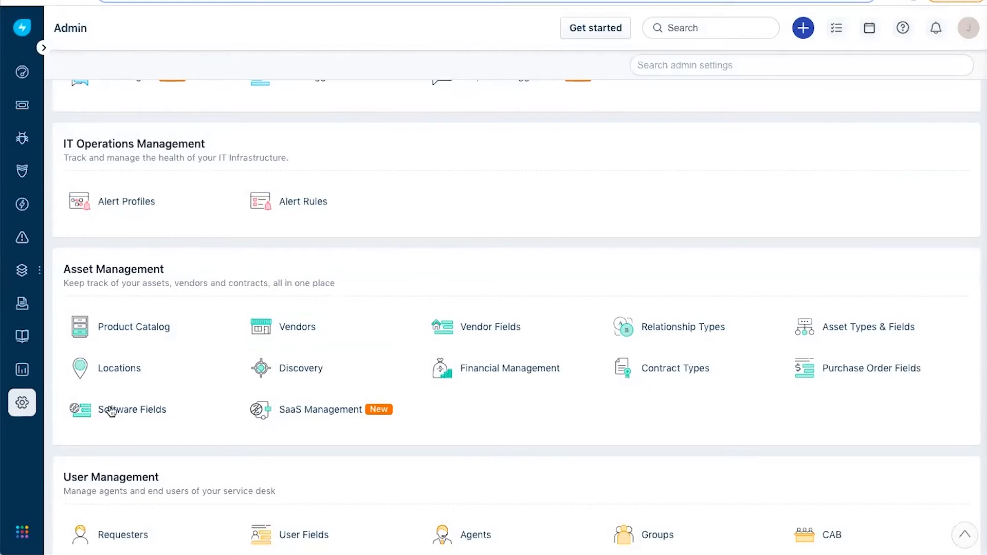
left_click(858, 377)
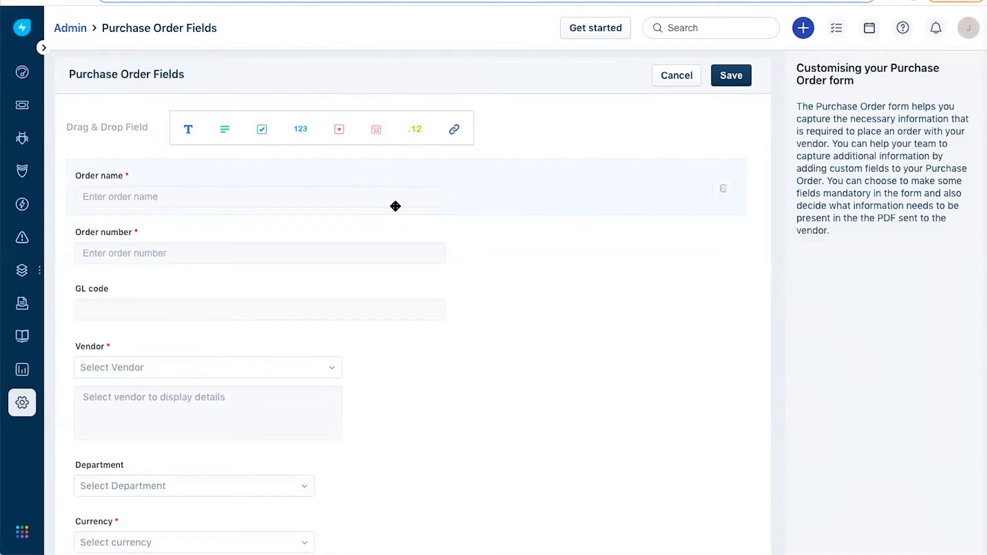
left_click_drag(188, 132, 162, 286)
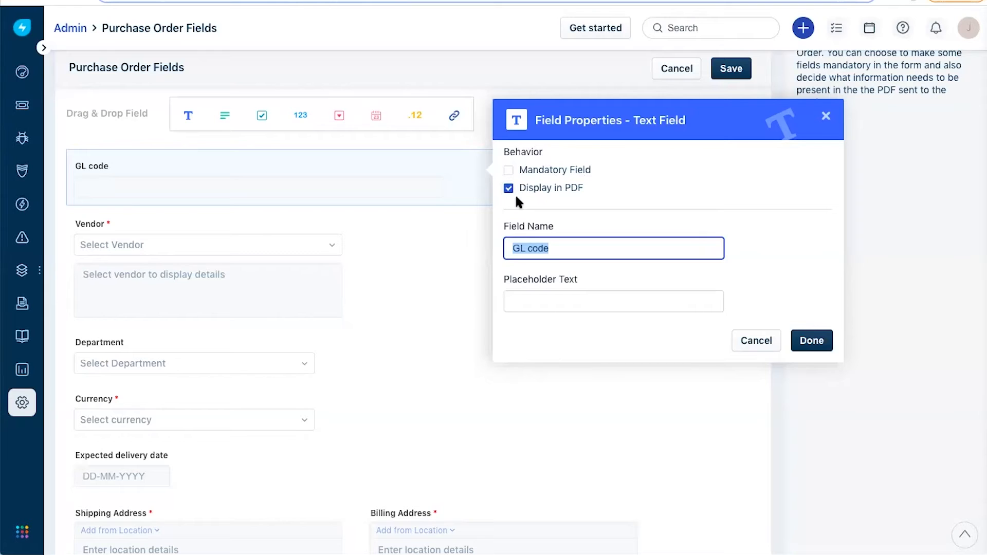
left_click(757, 342)
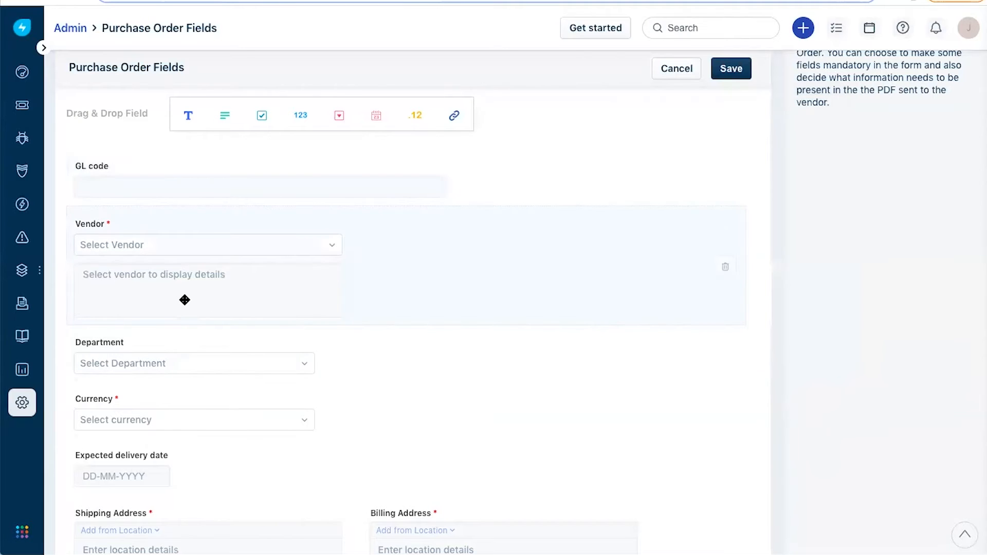
scroll(184, 300, "down", 3)
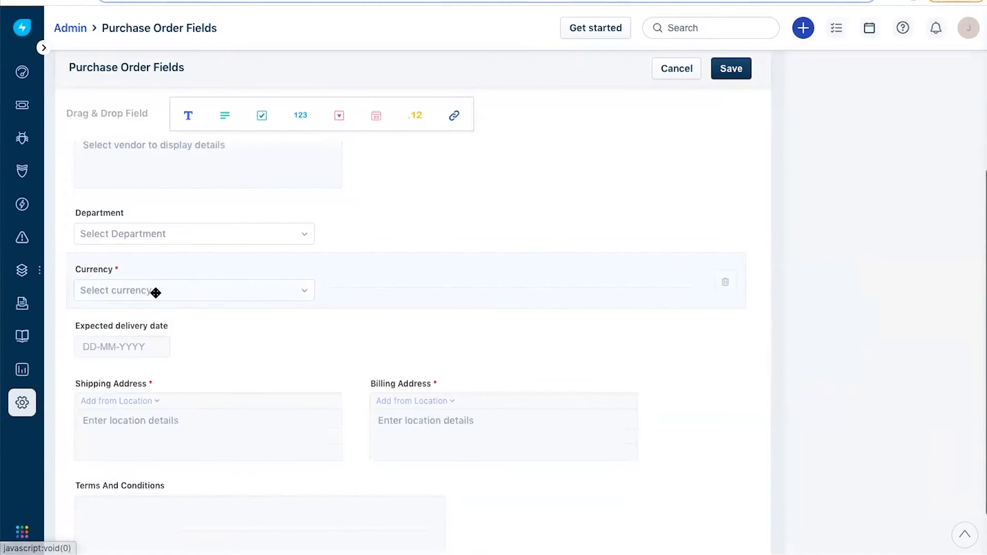
scroll(156, 292, "down", 1)
scroll(155, 291, "up", 6)
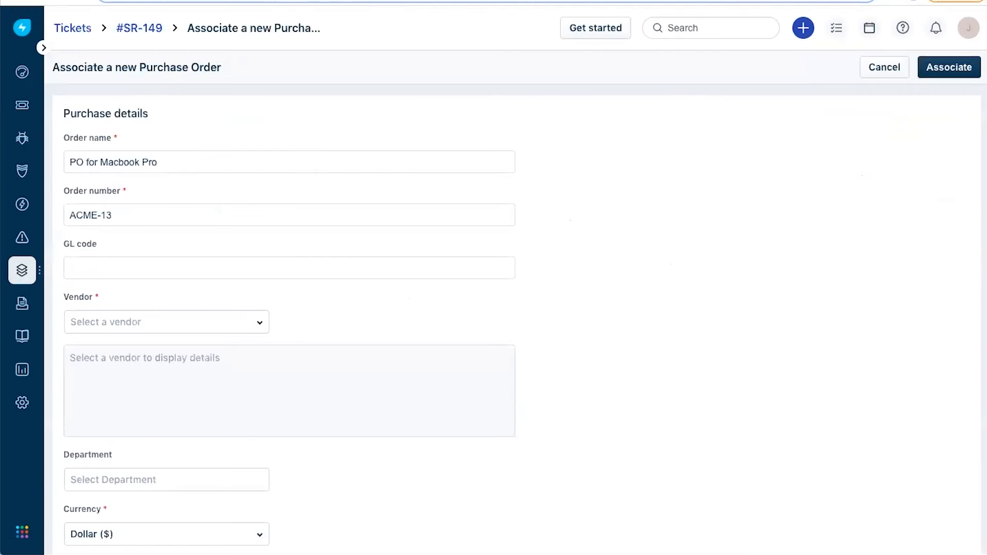
Enter AB789 as the purchase order's GL code.
left_click(113, 265)
type("AB789")
scroll(568, 186, "down", 1)
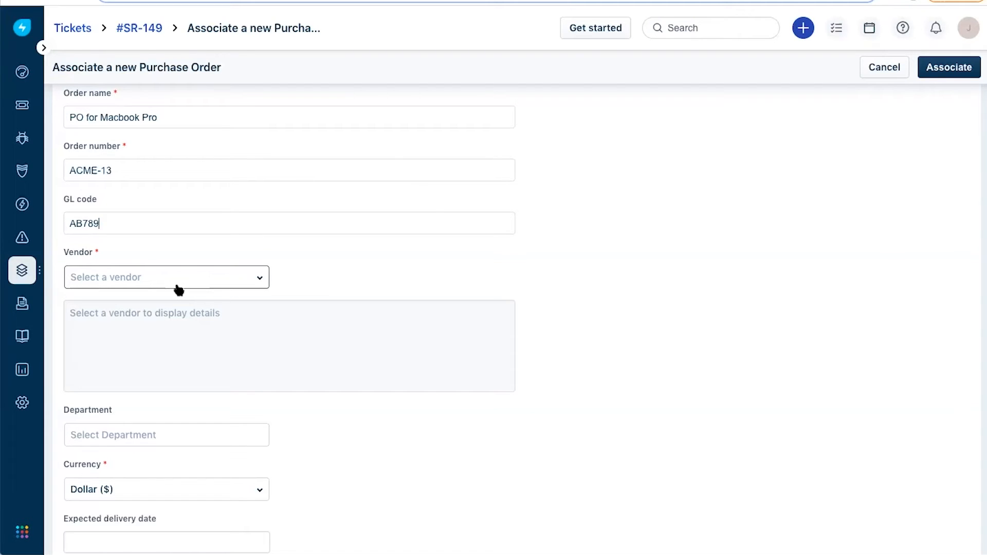
left_click(194, 279)
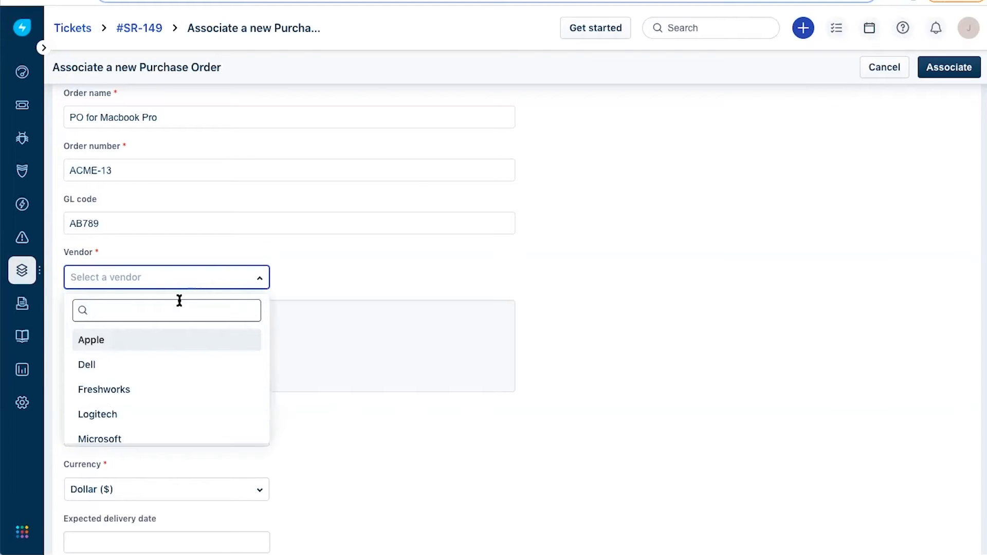
left_click(363, 248)
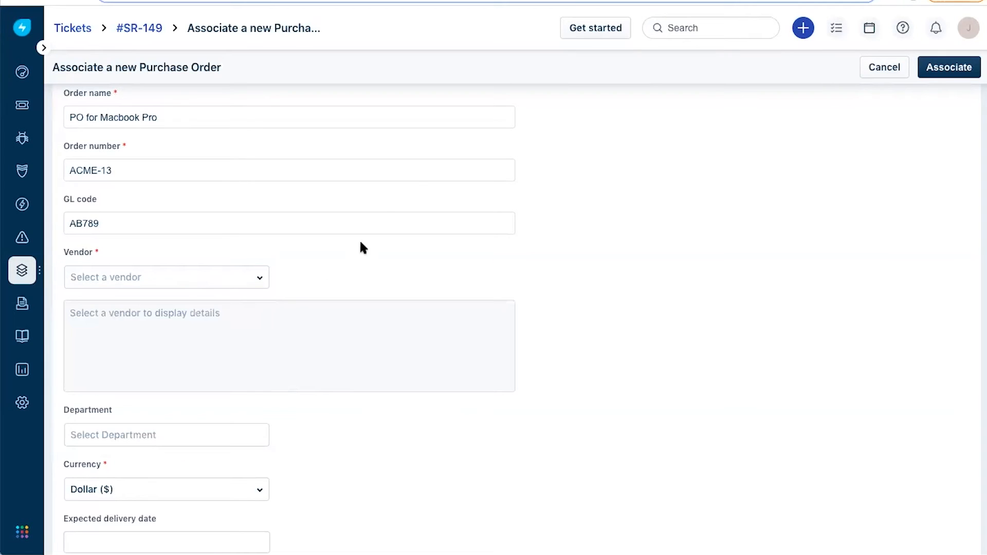
left_click(631, 1)
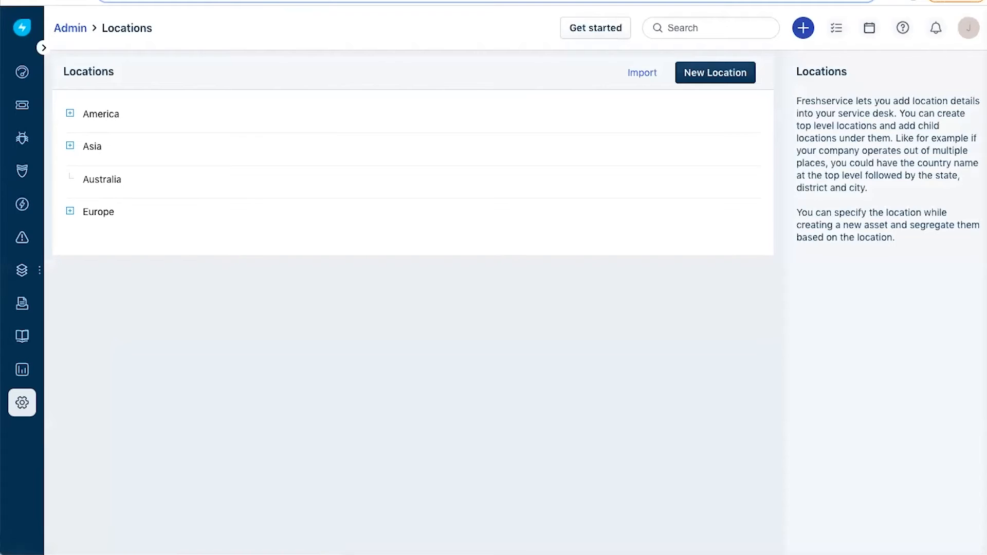
key("ctrl+Tab")
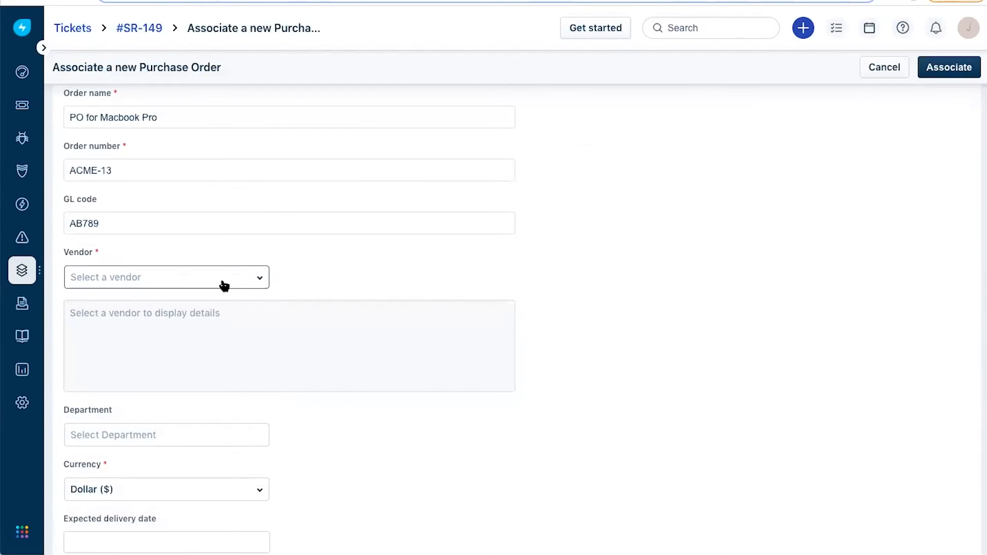
Choose Apple as the purchase order's vendor and HR as its department.
left_click(224, 281)
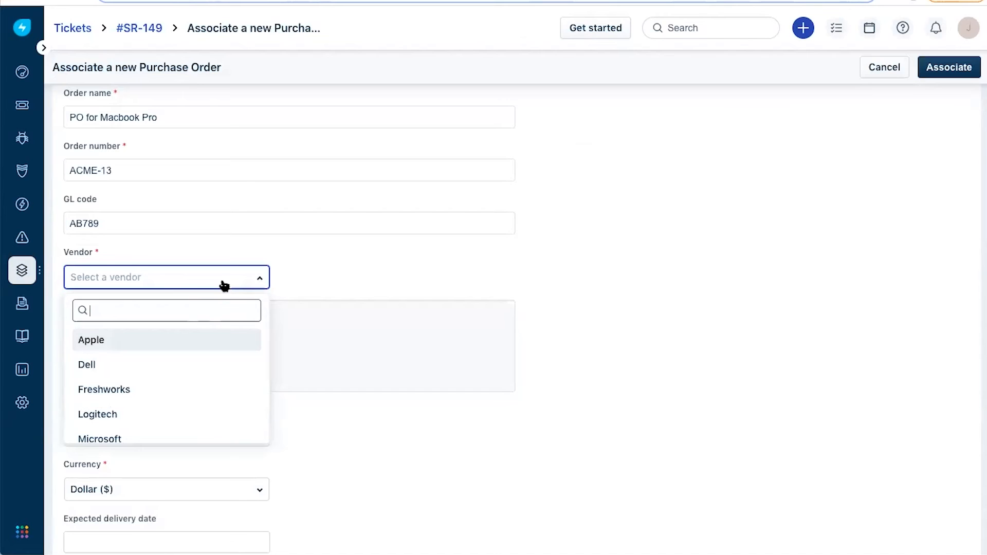
left_click(188, 341)
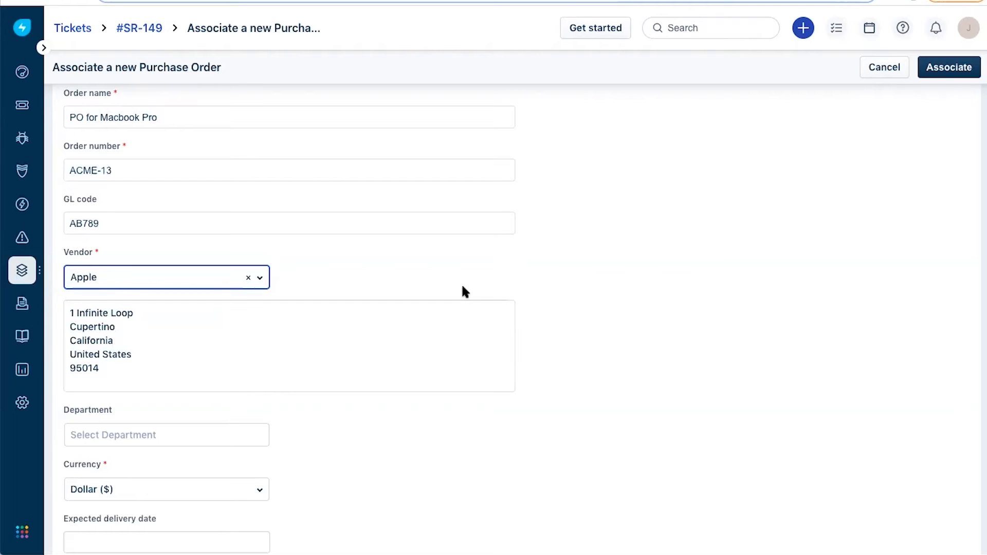
scroll(463, 288, "down", 1)
left_click(154, 388)
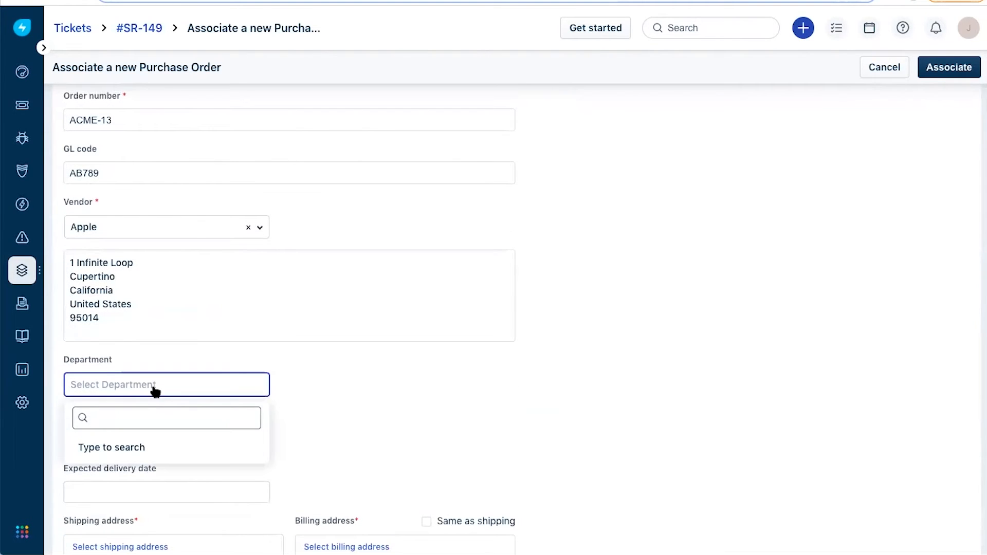
type("hr")
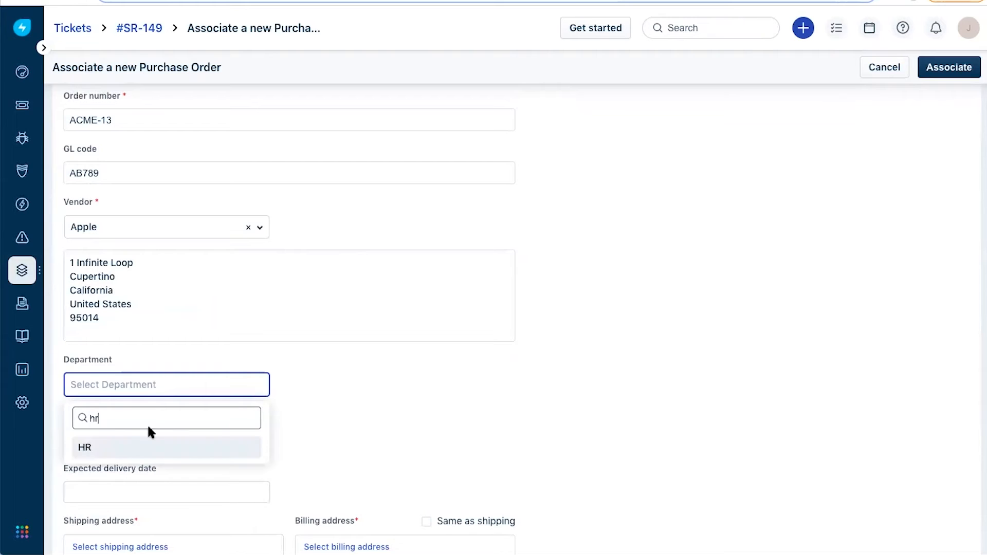
left_click(133, 456)
Set the purchase order's currency to Canadian Dollar (CAD) and browse the other available currencies.
scroll(582, 317, "down", 3)
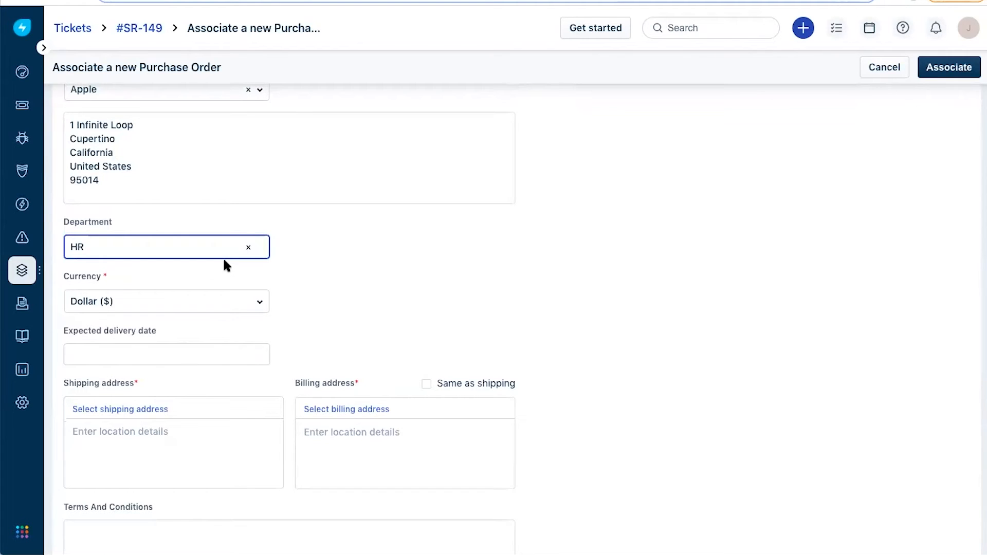
left_click(192, 303)
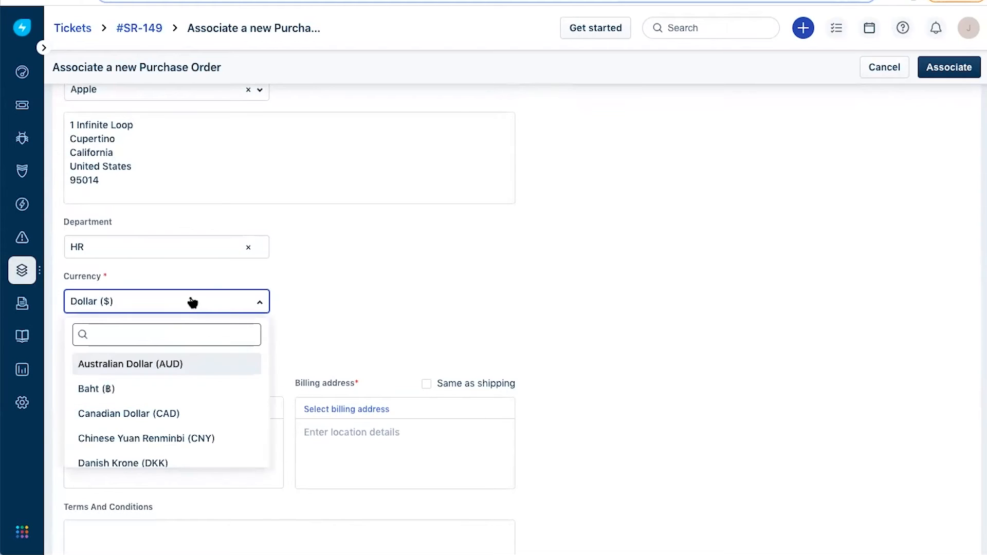
left_click(147, 414)
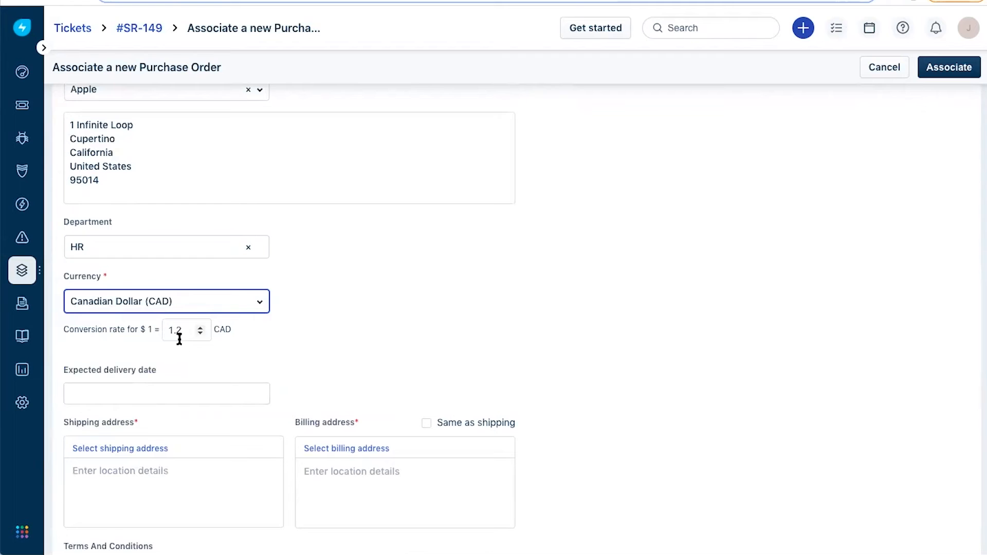
left_click(206, 309)
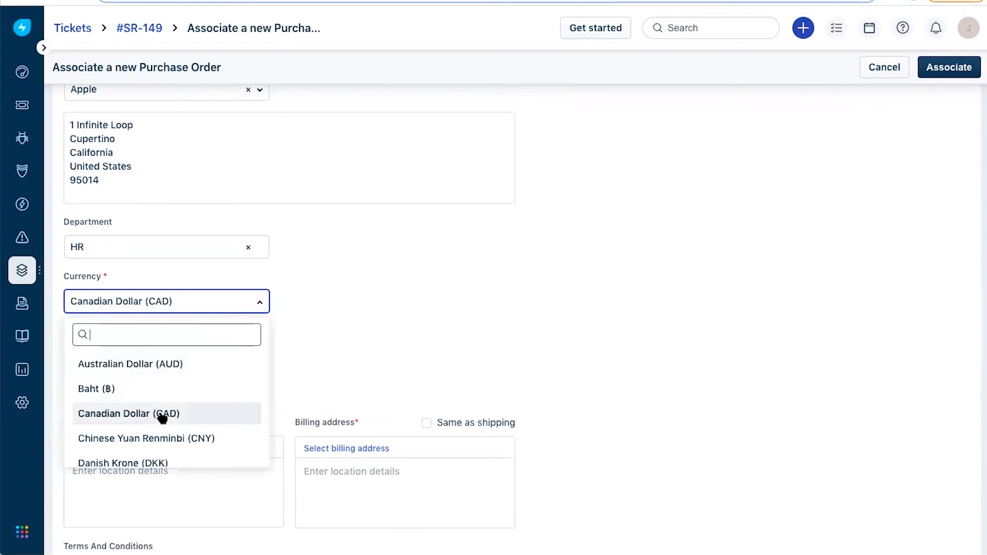
scroll(163, 418, "down", 10)
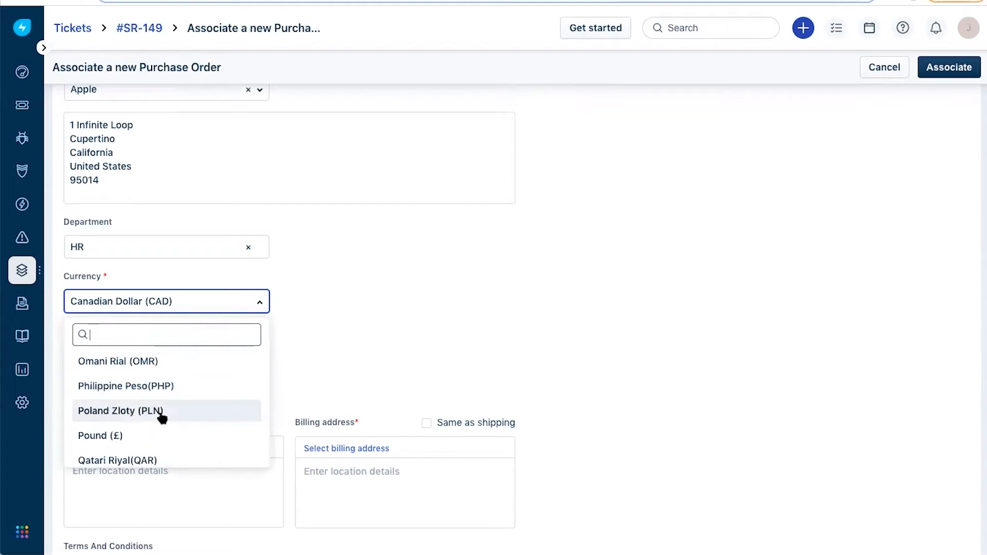
scroll(163, 418, "down", 3)
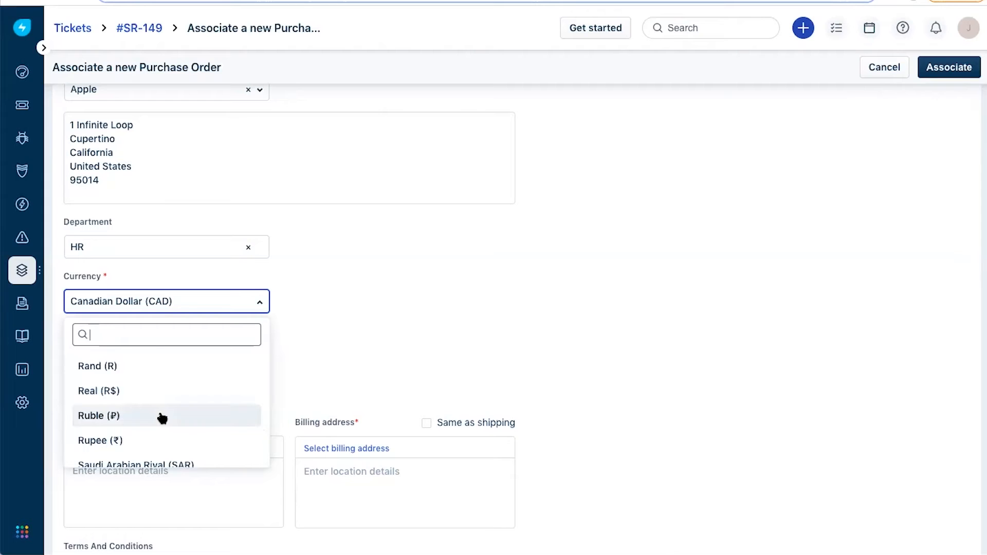
scroll(163, 418, "up", 3)
left_click(370, 356)
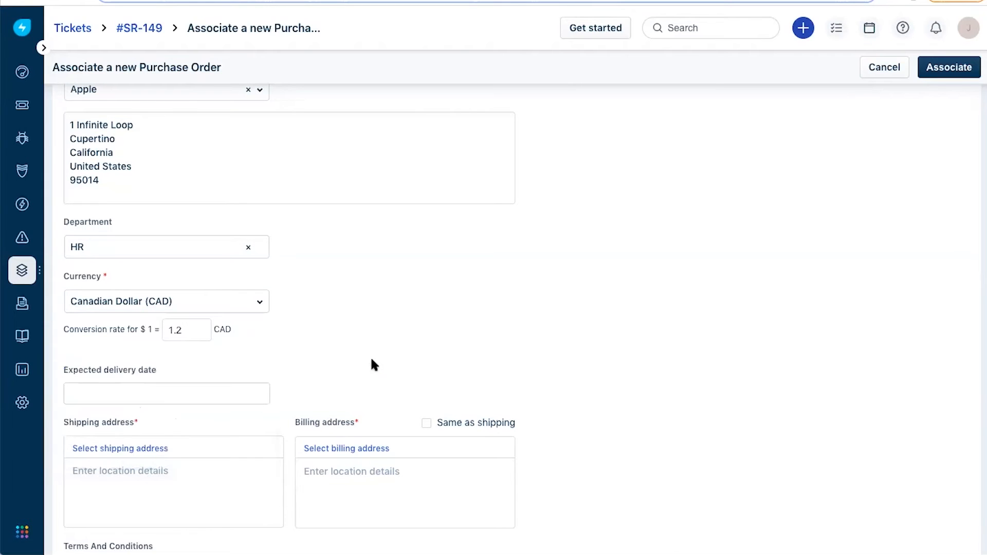
Set the purchase order's currency to Dollar ($).
left_click(183, 304)
scroll(142, 389, "down", 2)
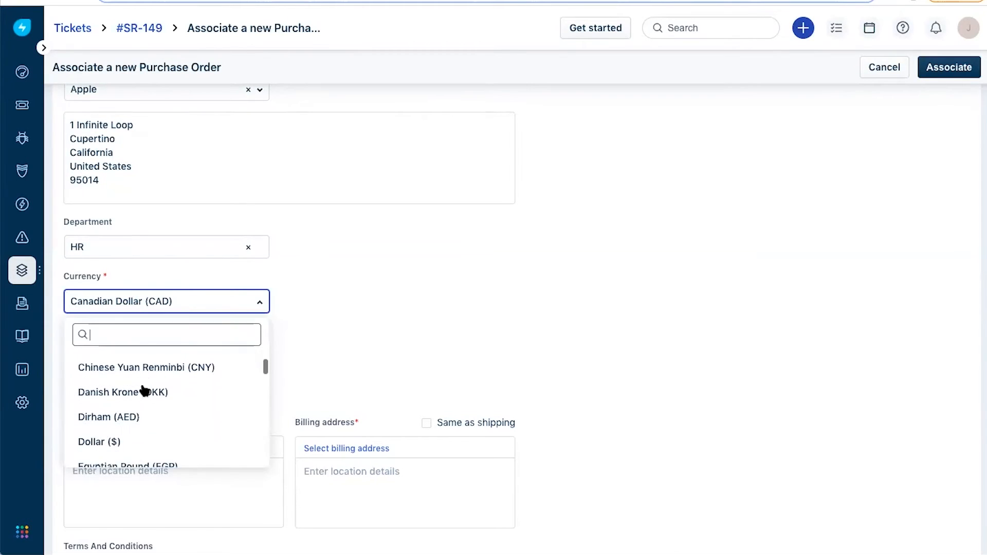
left_click(134, 425)
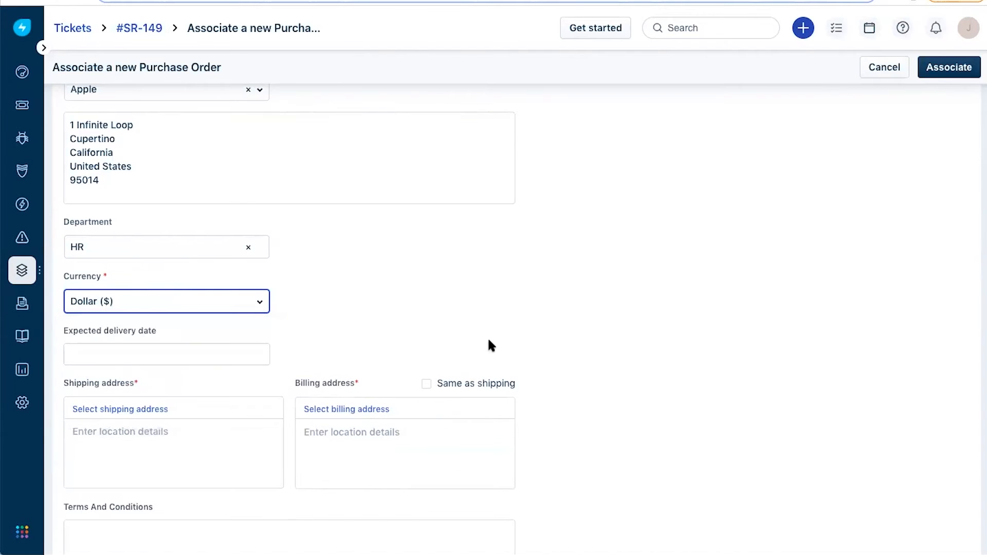
scroll(566, 324, "down", 1)
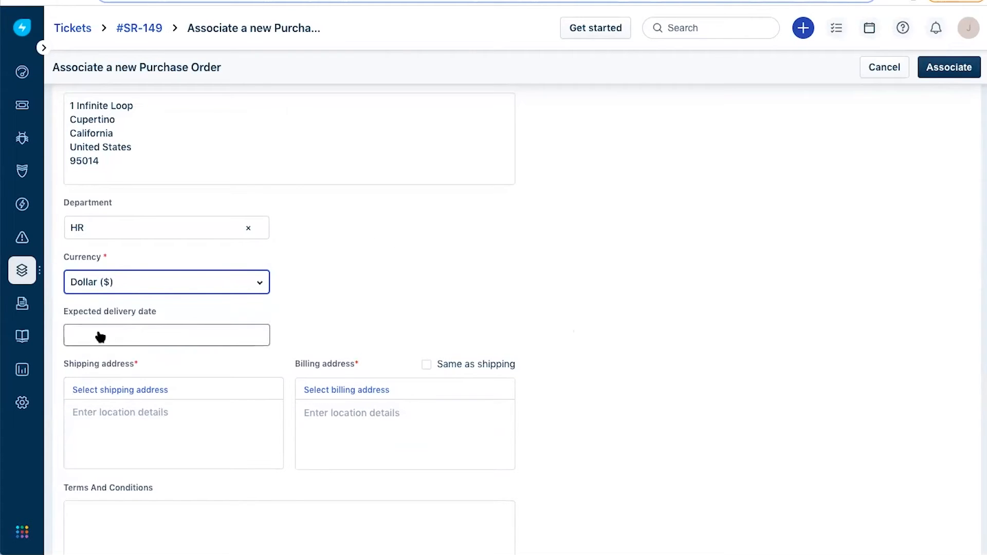
Set the purchase order's expected delivery date to 24-May-2021.
left_click(100, 336)
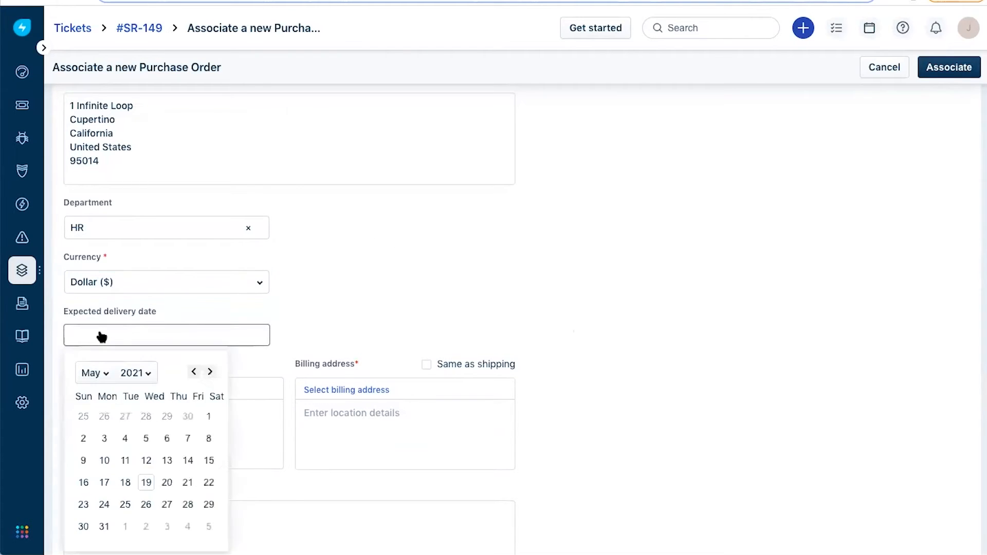
left_click(106, 502)
scroll(354, 248, "down", 2)
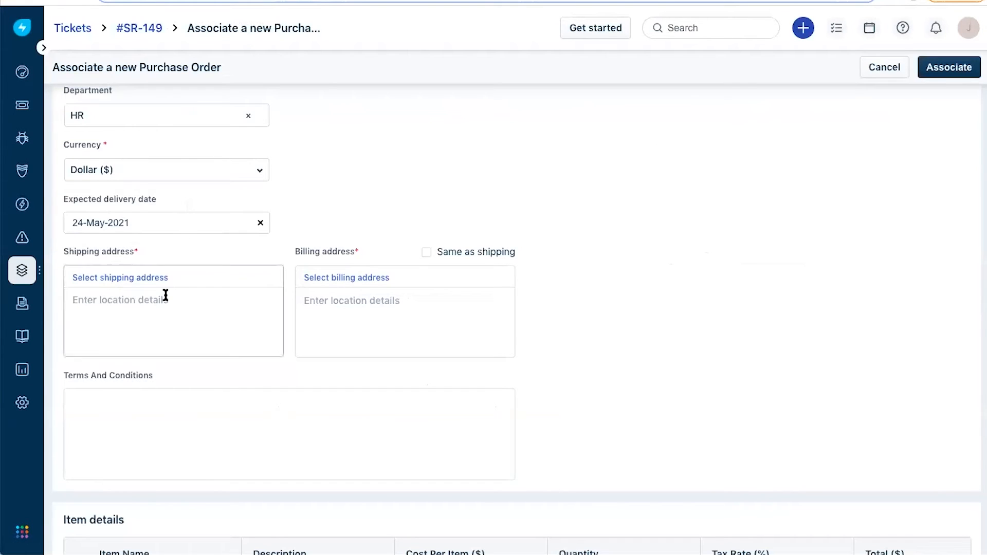
Choose the San Mateo headquarters as the shipping address and use the same address for billing.
left_click(159, 284)
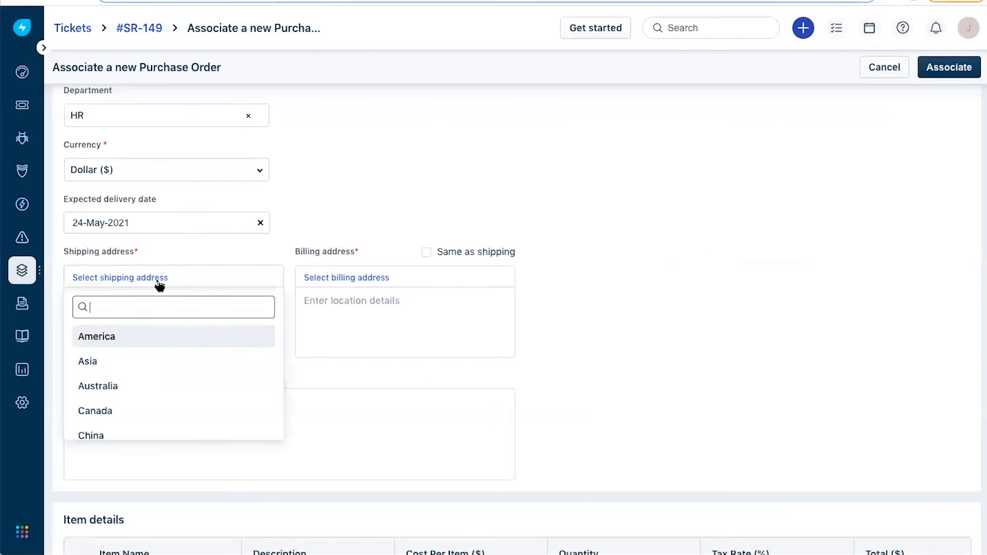
scroll(149, 360, "down", 5)
left_click(130, 422)
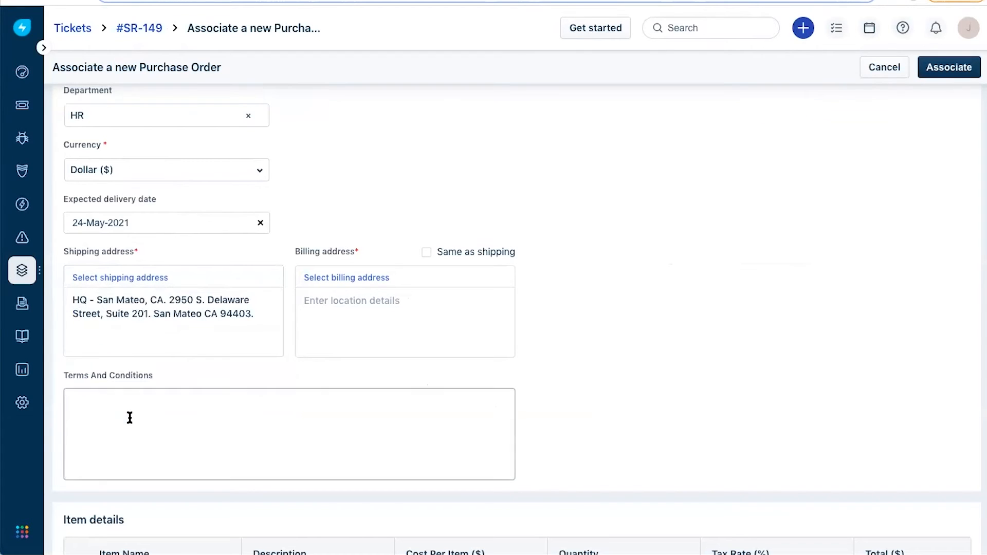
left_click(427, 252)
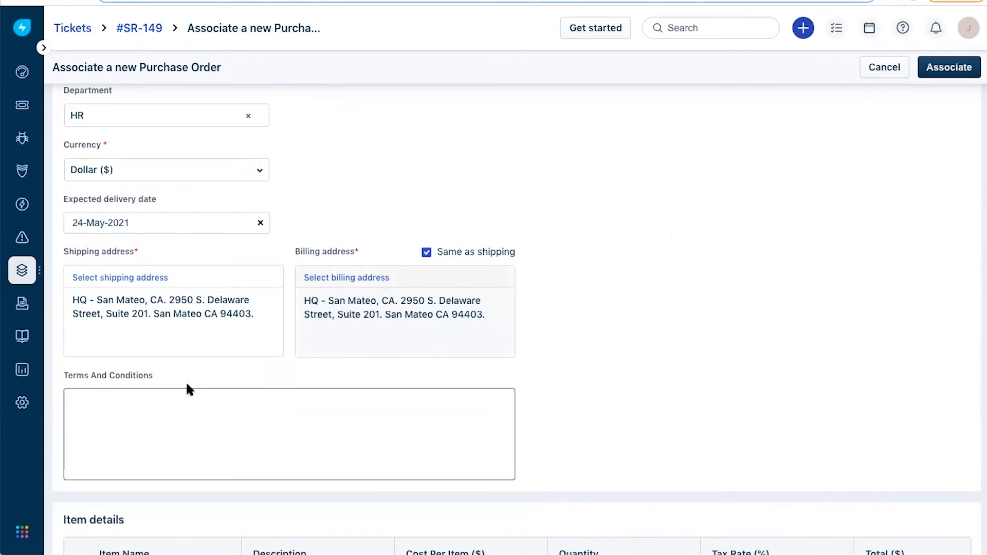
Add the product Apple MacBook Air 13 as the first line in the purchase order's item details.
scroll(187, 381, "down", 1)
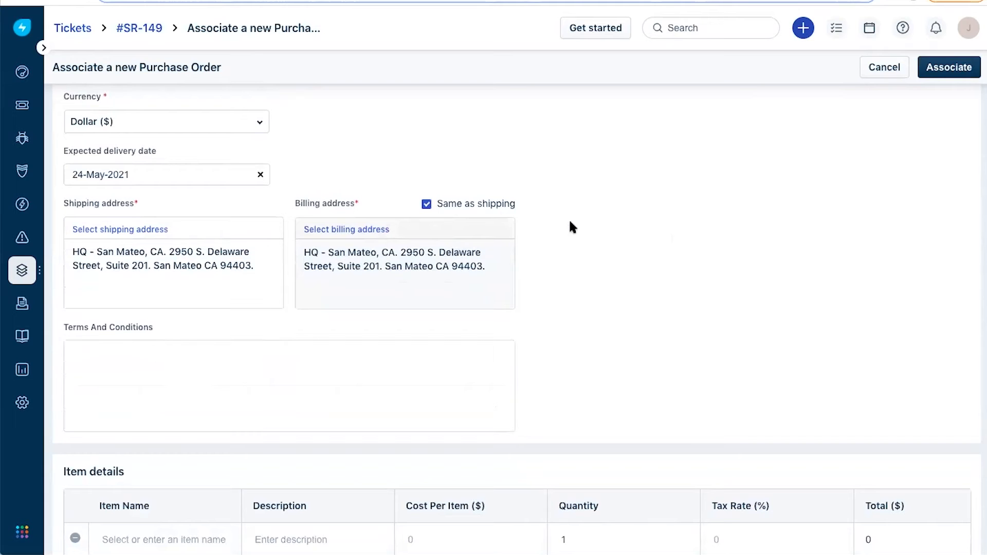
scroll(591, 196, "up", 8)
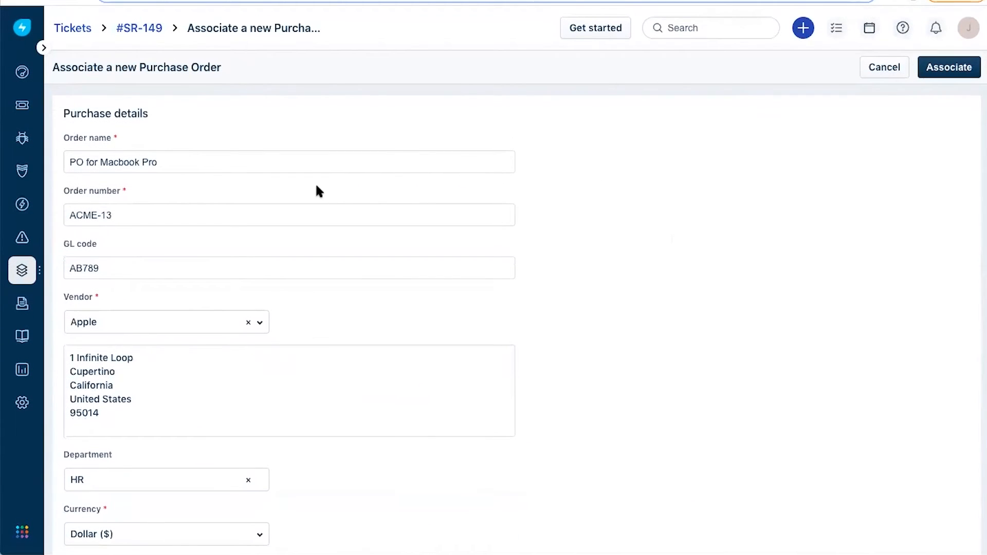
scroll(609, 254, "down", 8)
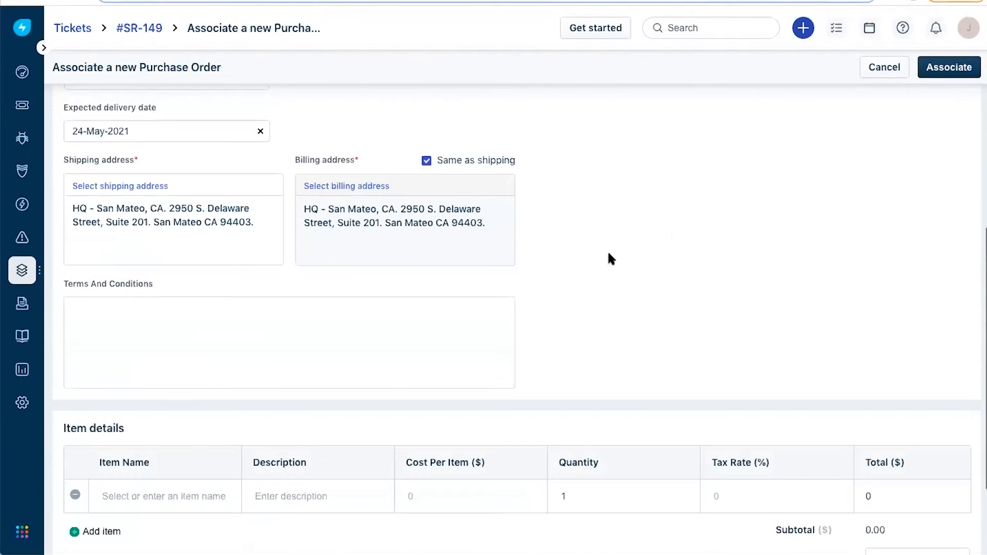
scroll(609, 254, "down", 2)
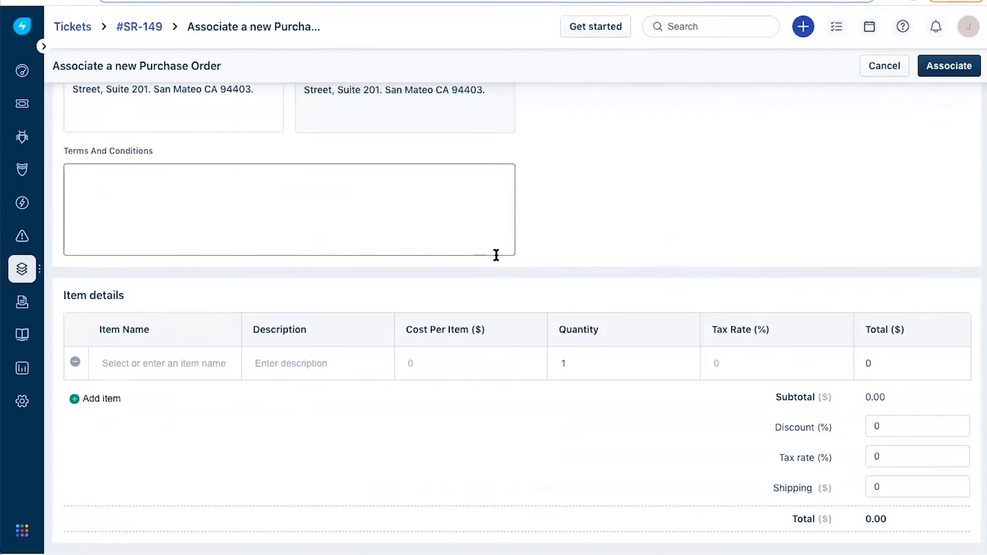
left_click(149, 366)
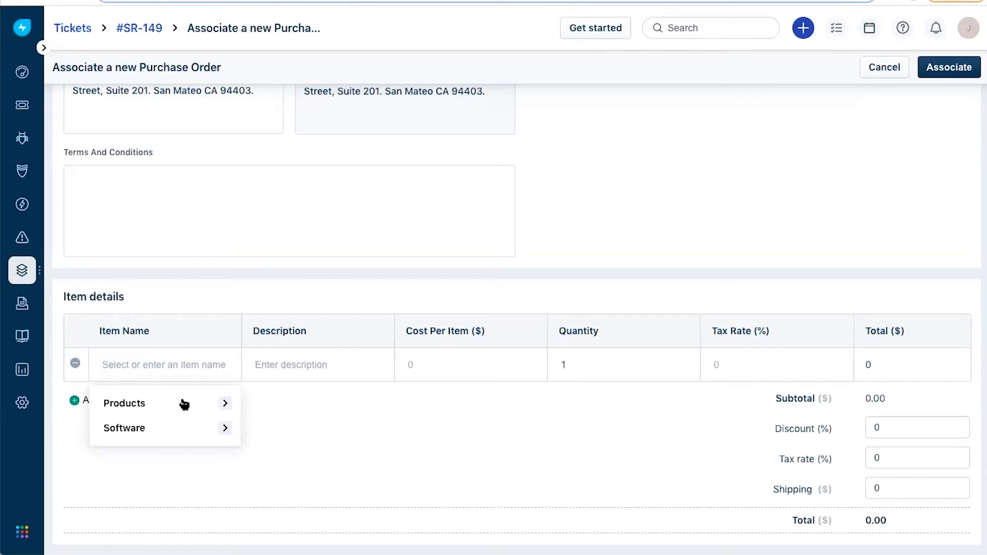
type("Appl")
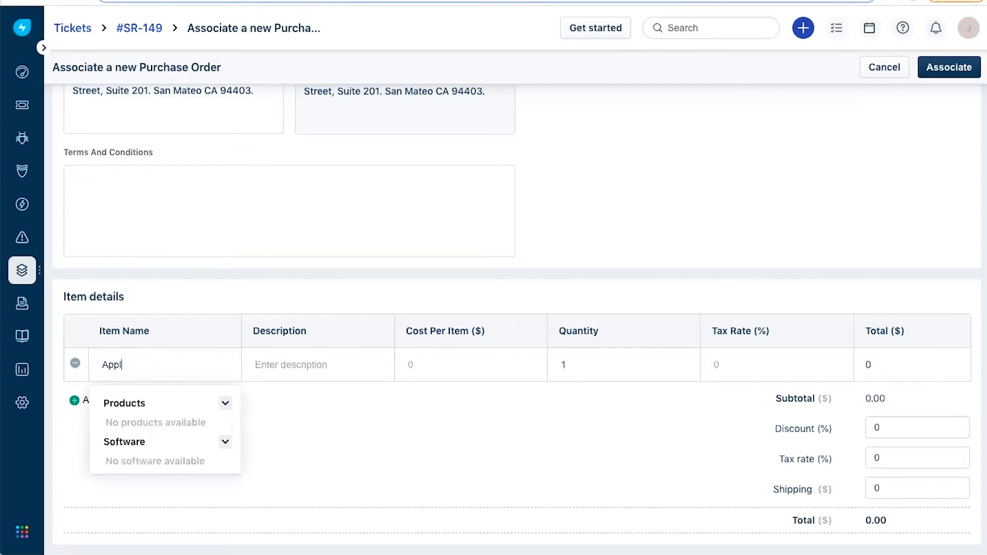
left_click(176, 414)
left_click(198, 406)
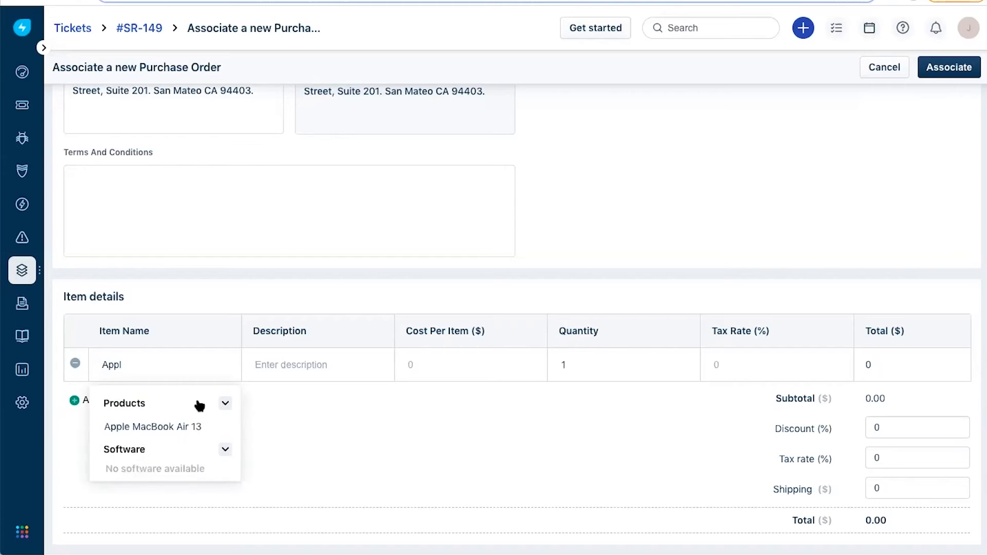
left_click(194, 425)
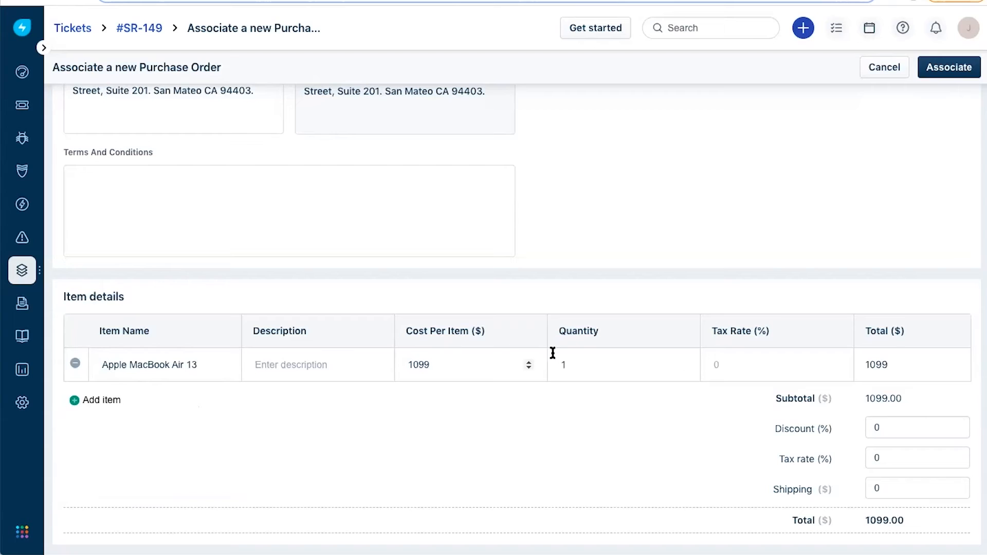
Set the Apple MacBook Air 13 line to a quantity of 10 and a tax rate of 12%.
left_click(578, 363)
type("0")
left_click(734, 364)
type("12")
Add a second item line named Installation Charges to the purchase order.
left_click(102, 400)
left_click(131, 395)
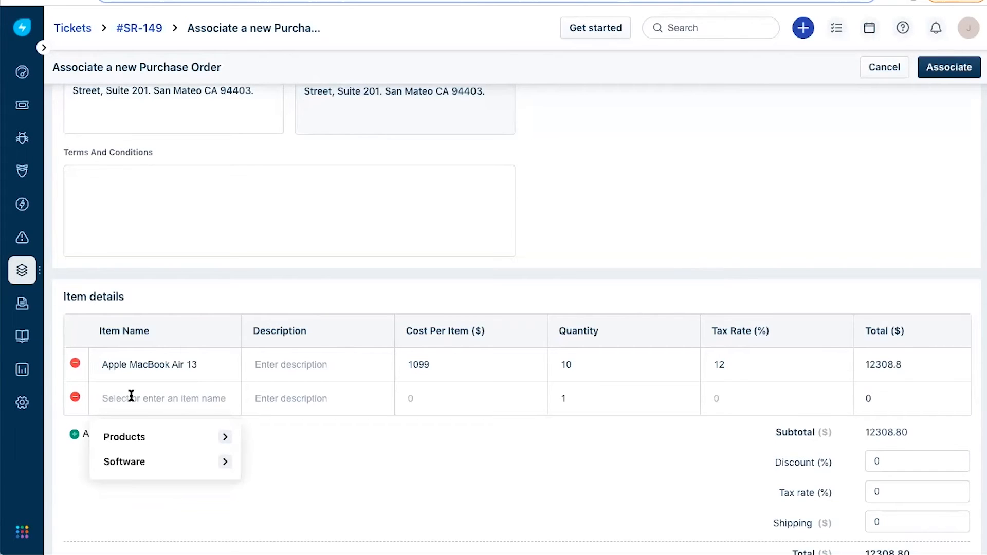
type("In")
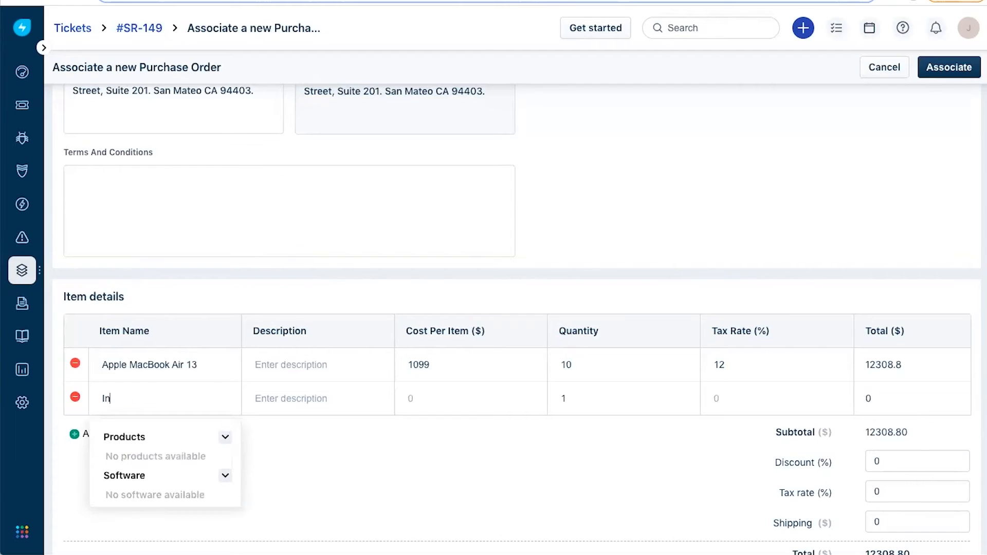
type("stallation Charges")
left_click(262, 255)
Set the Installation Charges line to a cost of $60 per item and a tax rate of 0%.
left_click(444, 401)
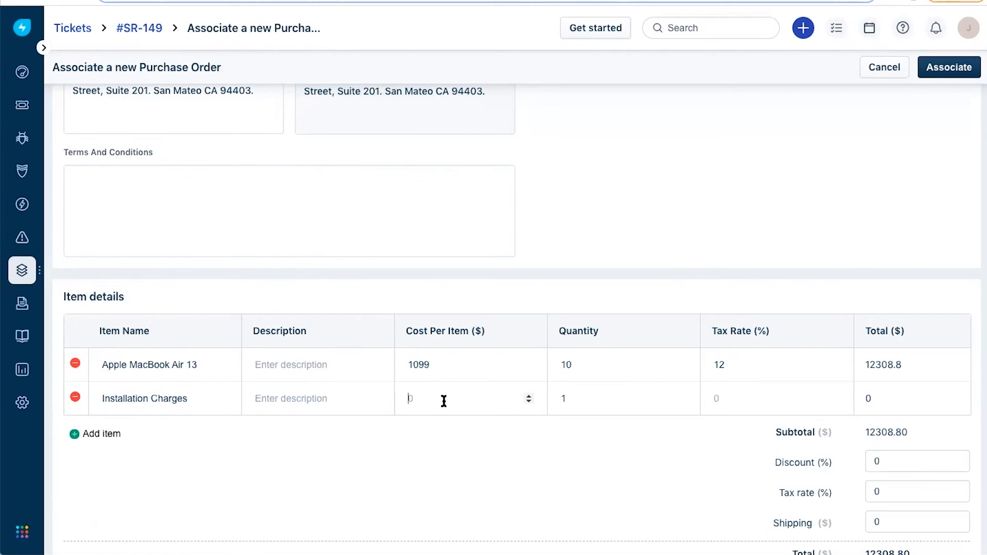
type("60")
left_click(733, 398)
type("0")
left_click(508, 233)
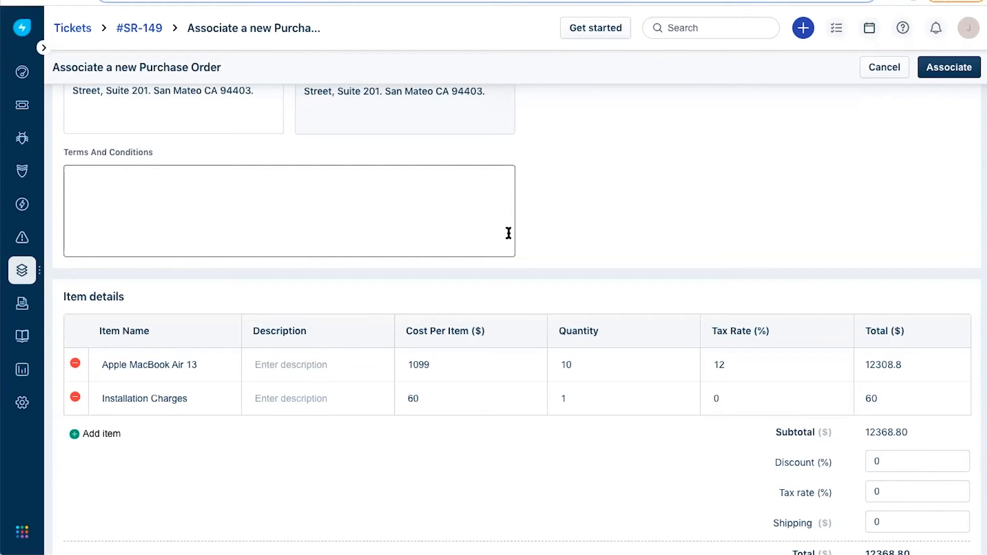
Review the completed purchase order form and associate the order with the service request.
scroll(687, 259, "down", 2)
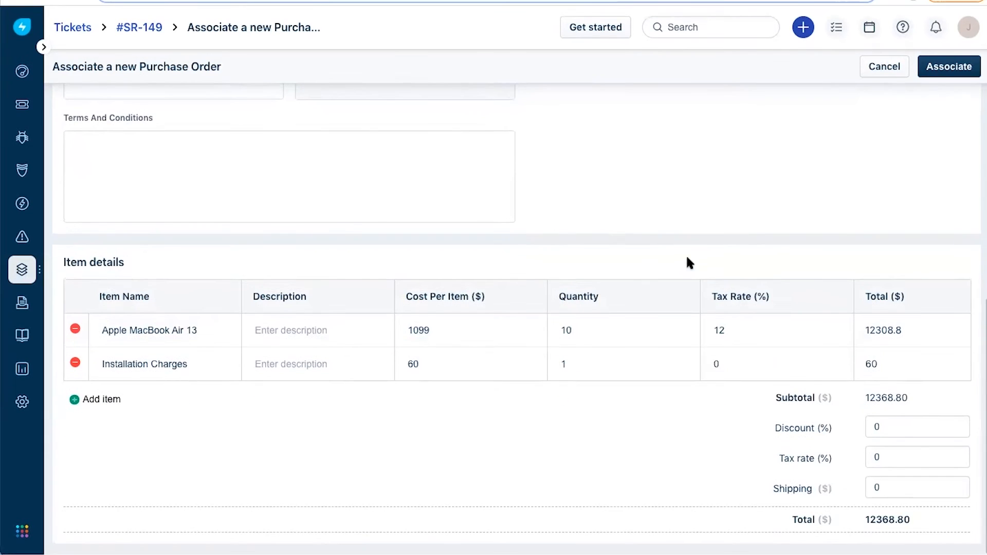
scroll(379, 264, "up", 15)
scroll(379, 262, "down", 1)
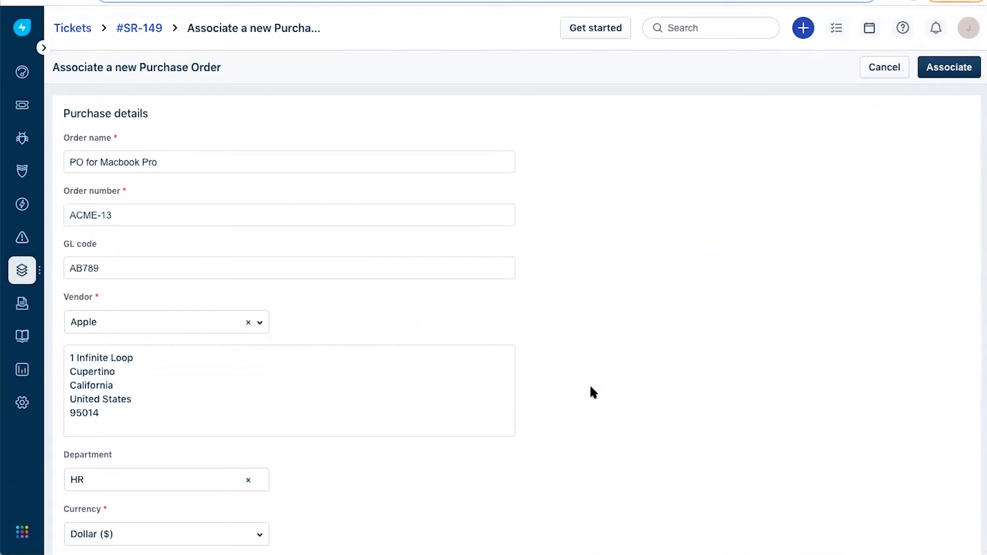
left_click(967, 67)
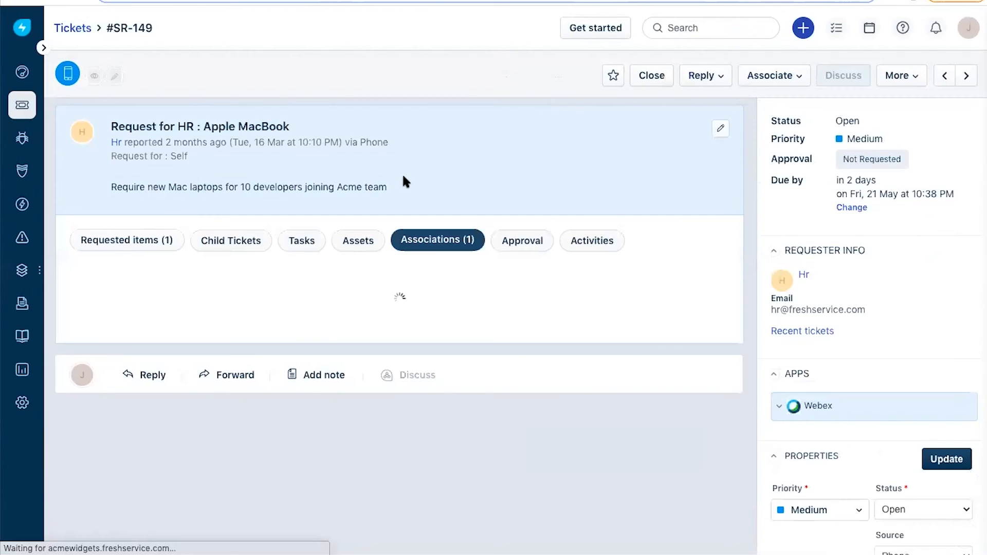
Check the service request's associations and open the associated PO for Macbook Pro in a new browser tab.
scroll(205, 164, "up", 2)
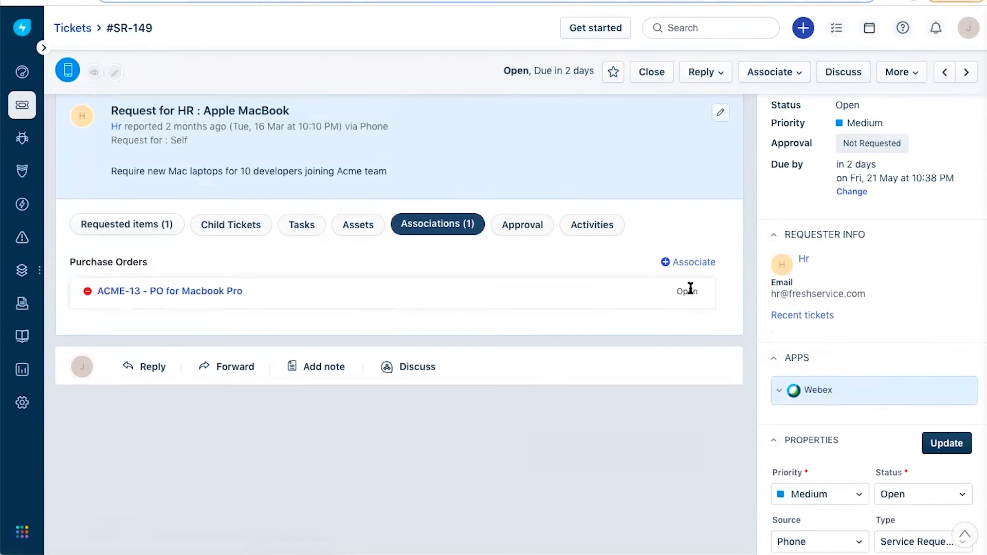
scroll(499, 343, "down", 3)
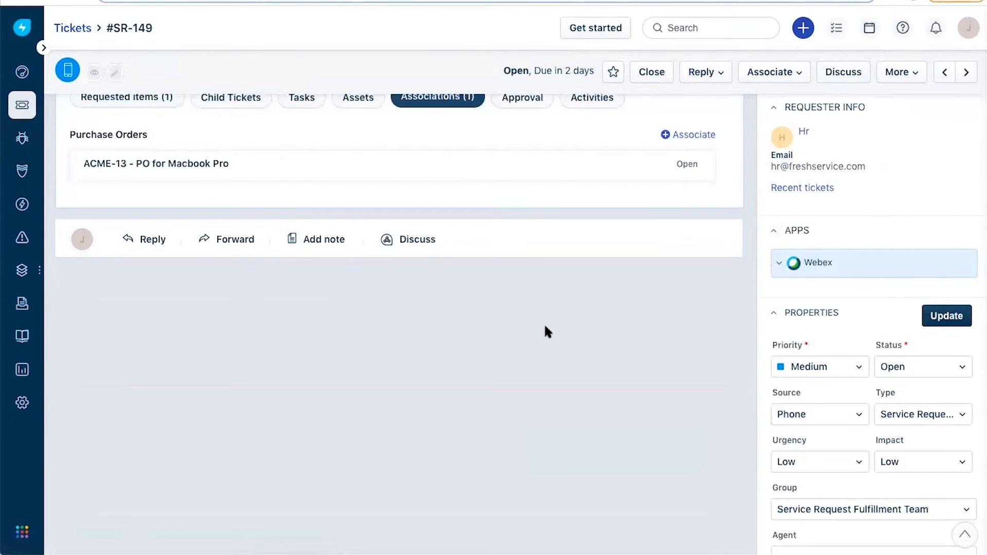
scroll(545, 329, "up", 3)
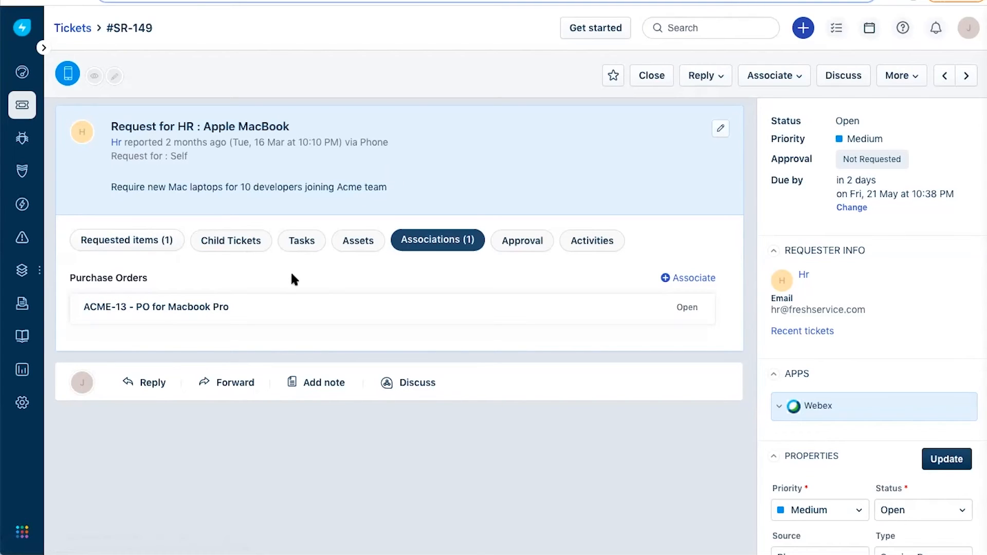
right_click(154, 303)
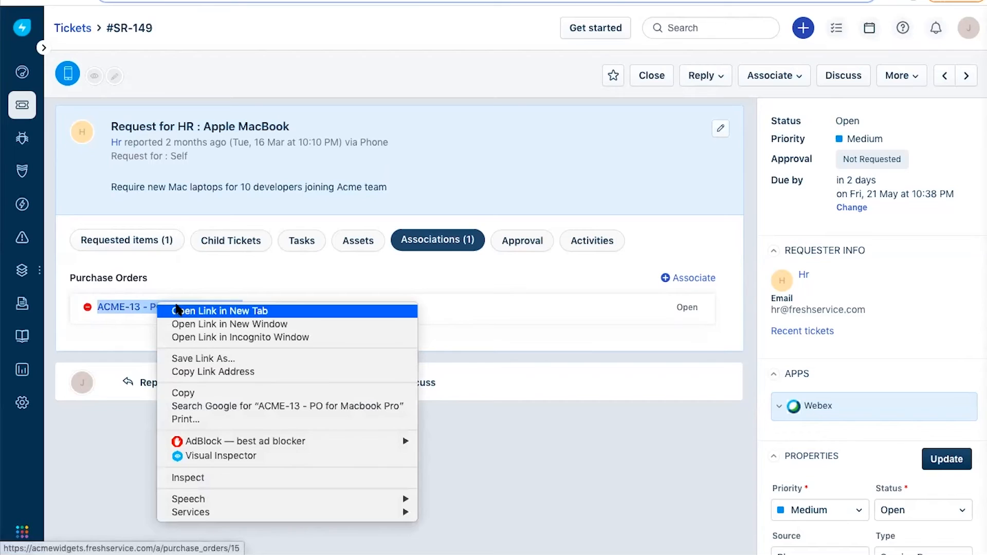
left_click(177, 310)
left_click(267, 1)
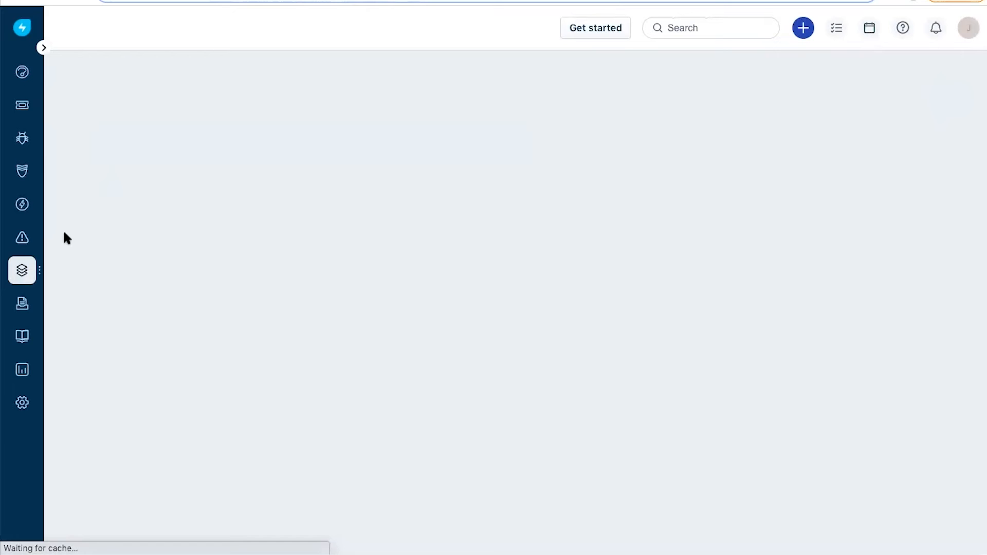
Open the Purchase Orders list in a separate browser tab and switch to it.
mouse_move(21, 270)
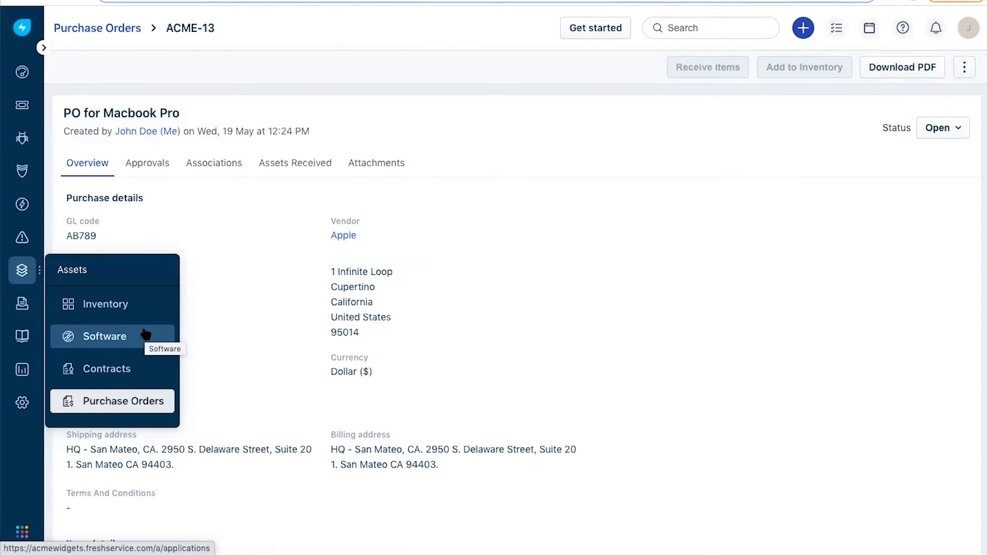
right_click(132, 400)
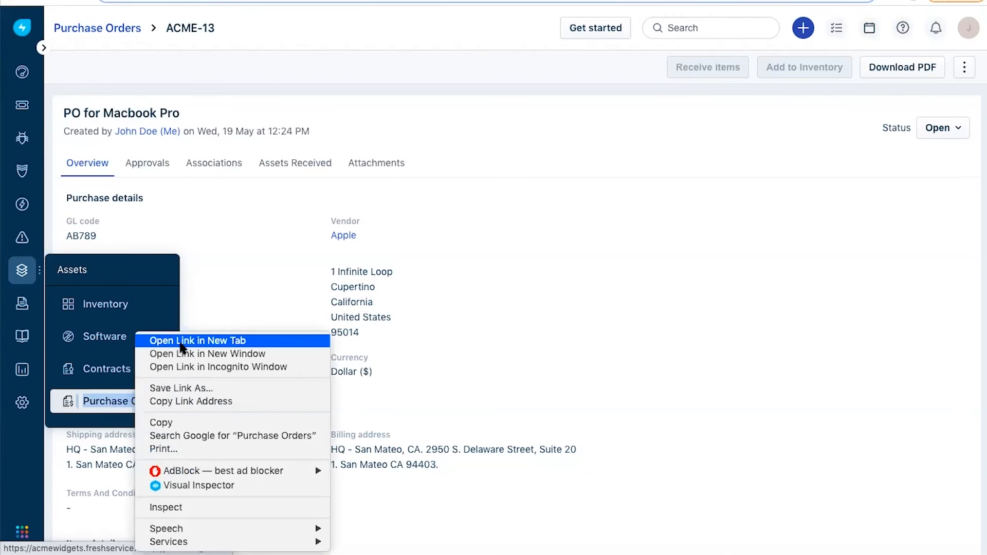
left_click(175, 340)
key("ctrl+Tab")
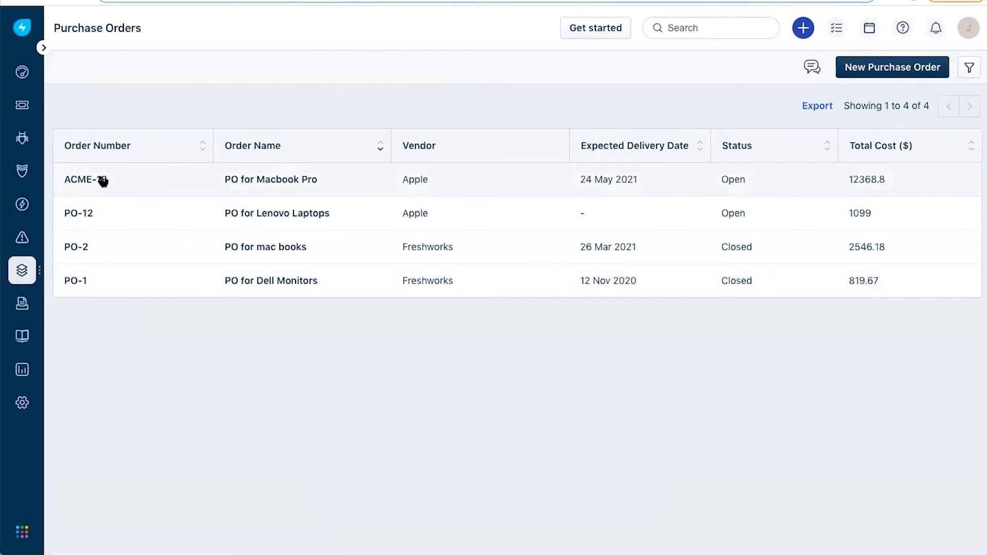
Open PO for Macbook Pro from the purchase order list and review its purchase and item details.
left_click(85, 180)
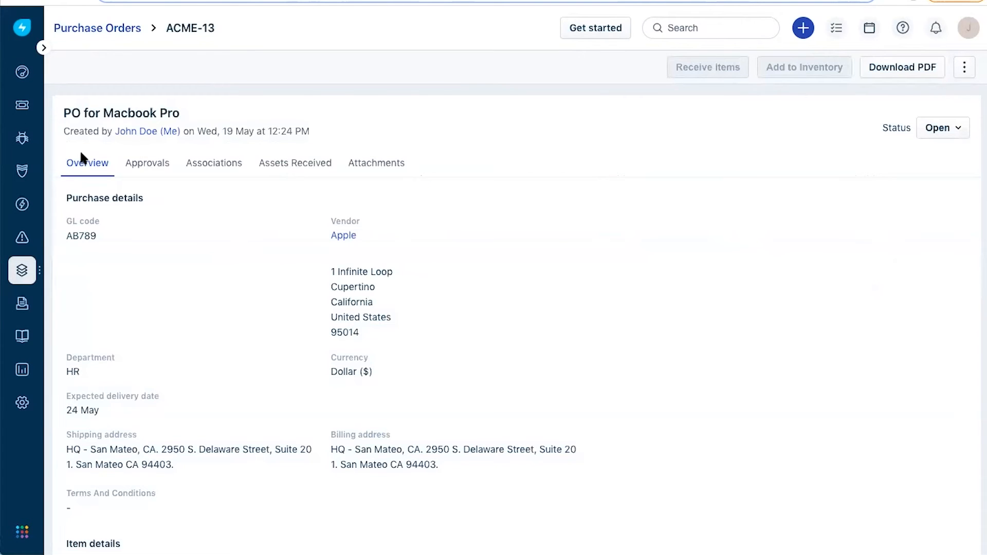
scroll(133, 199, "down", 1)
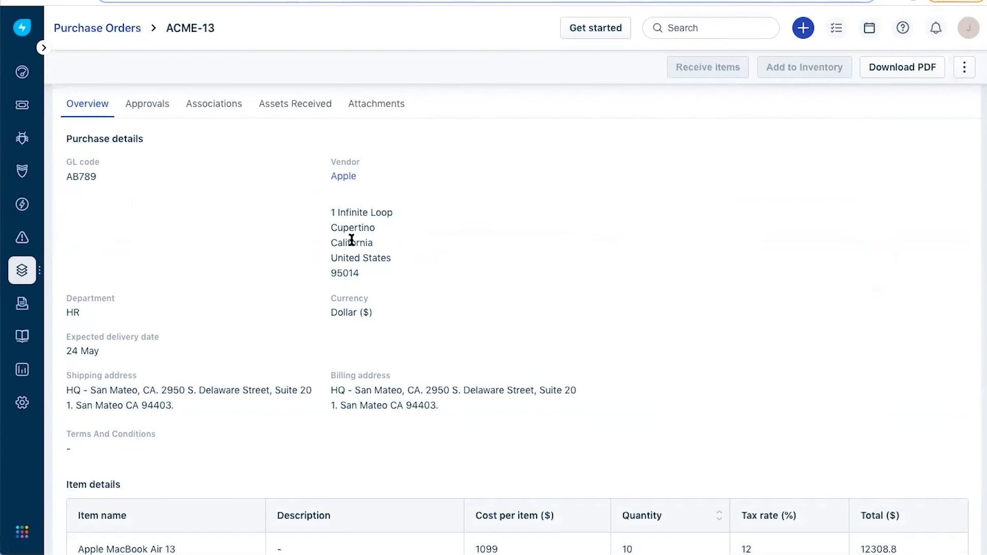
scroll(277, 242, "down", 1)
scroll(278, 239, "down", 2)
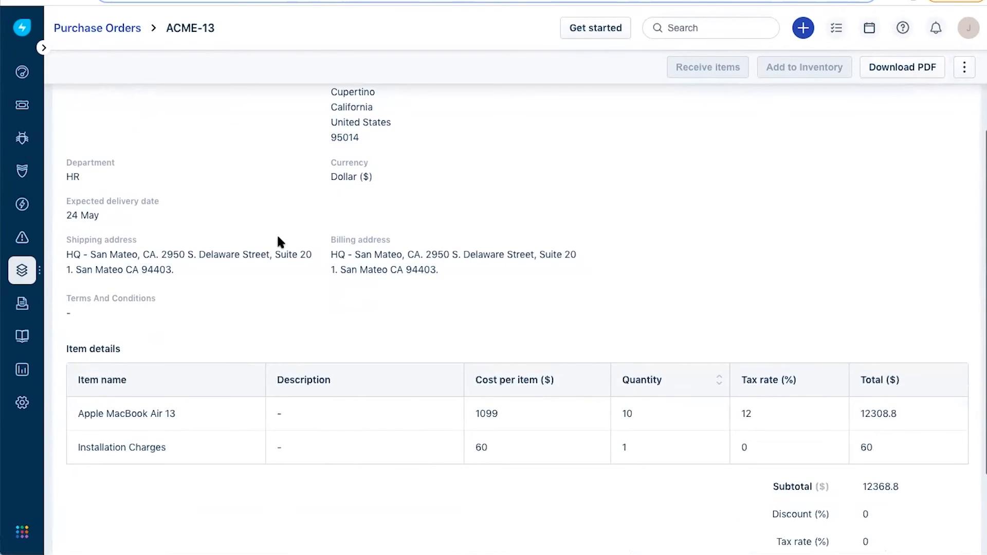
scroll(278, 239, "up", 2)
scroll(251, 162, "up", 2)
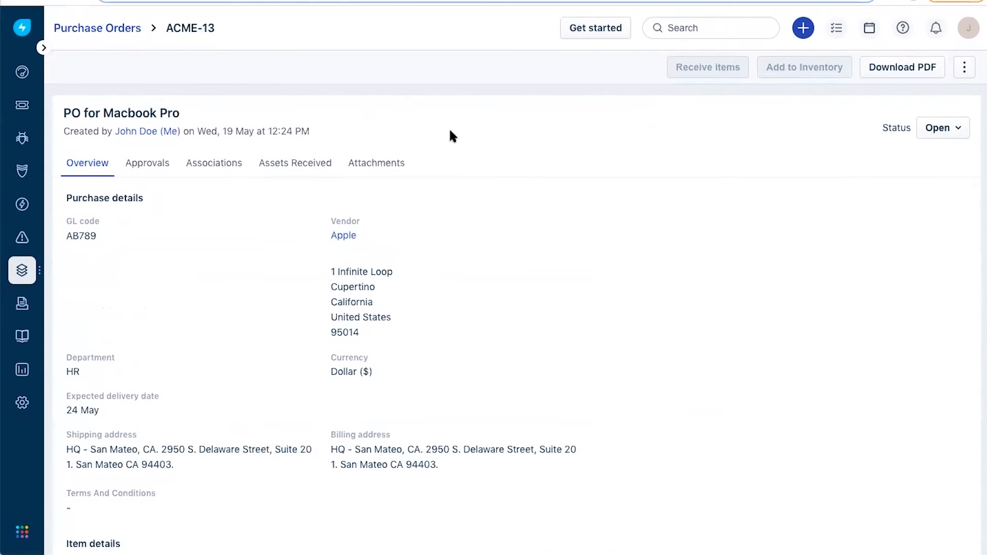
Start an approval request for the MacBook purchase order.
scroll(527, 177, "down", 1)
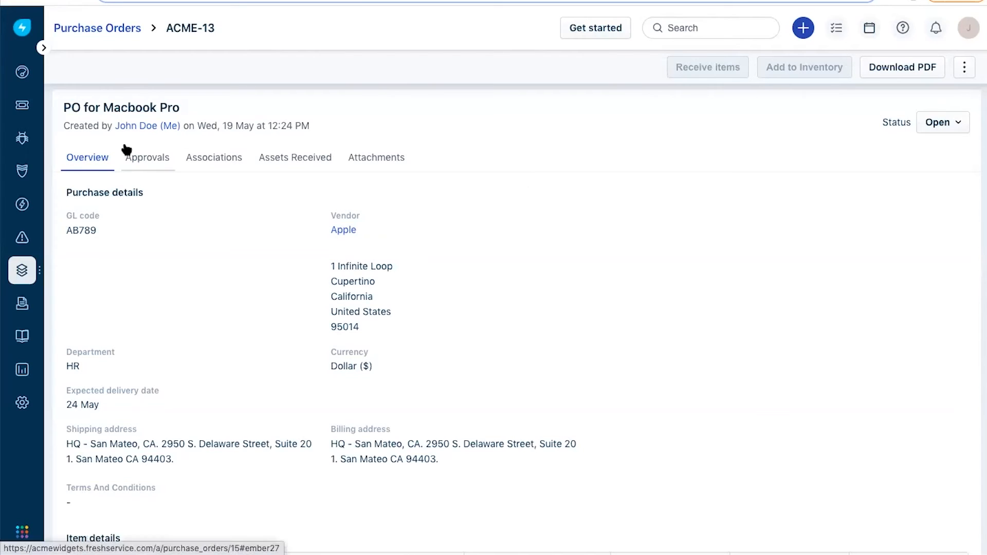
left_click(147, 161)
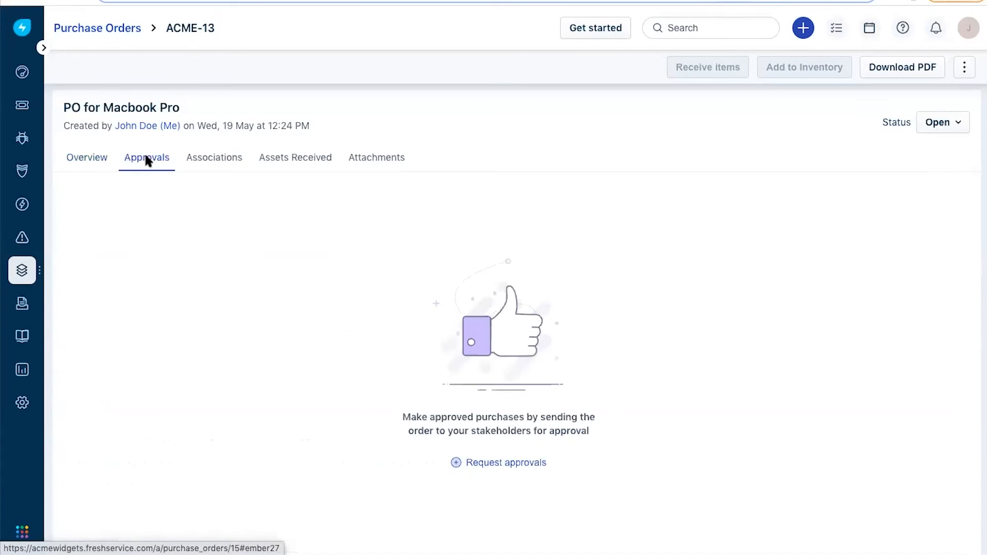
left_click(528, 465)
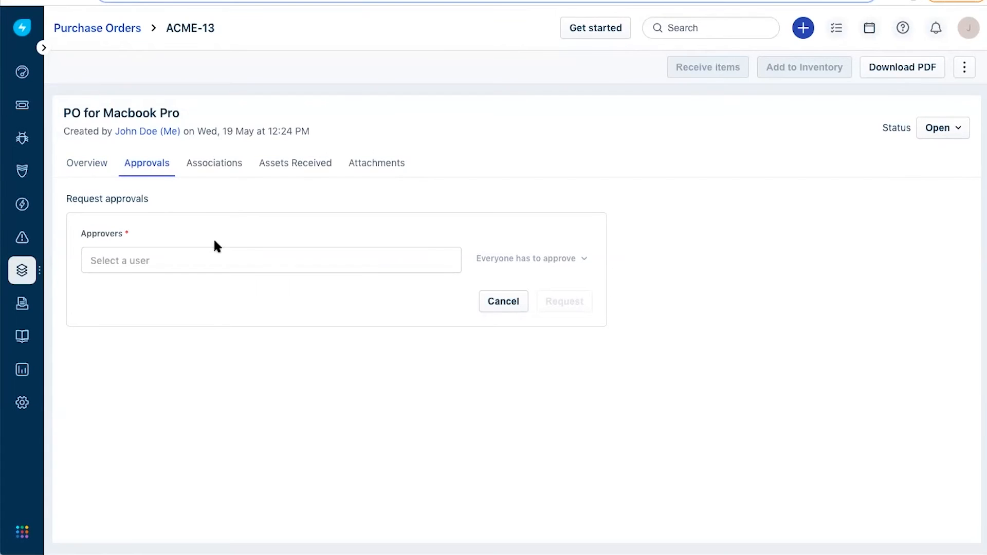
left_click(200, 265)
type("an")
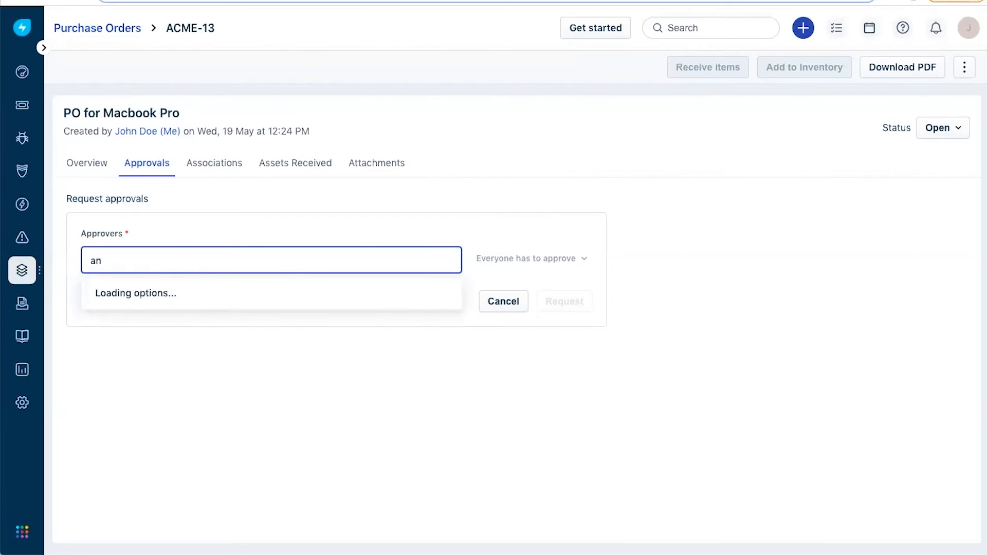
type("dre")
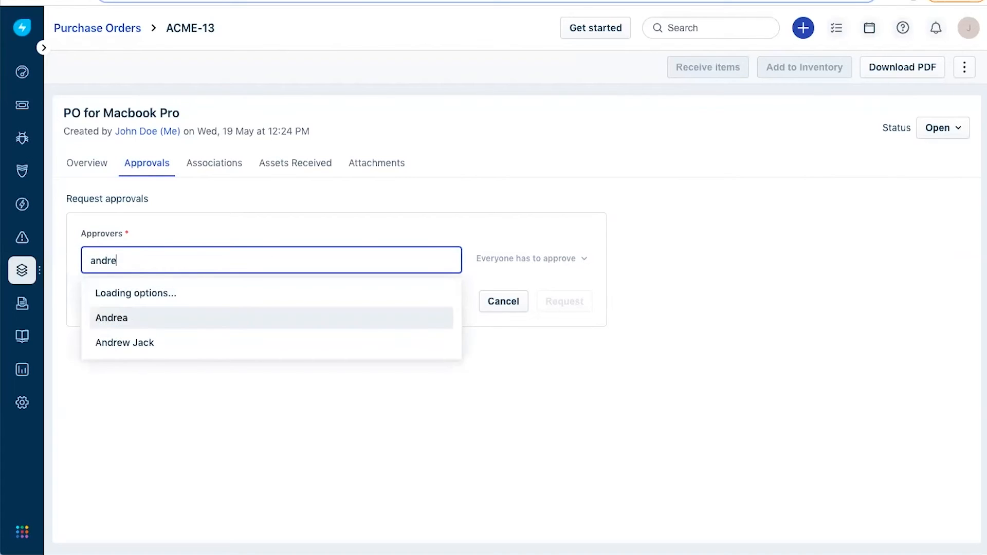
left_click(169, 318)
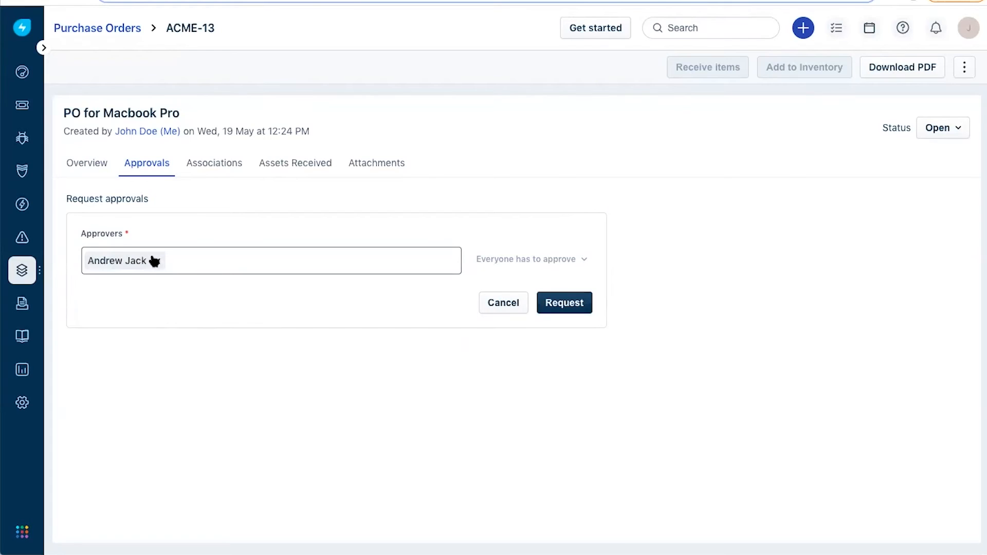
left_click(155, 262)
Add the stakeholder listed by first name only and the signed-in agent as approvers of the purchase order.
type("and")
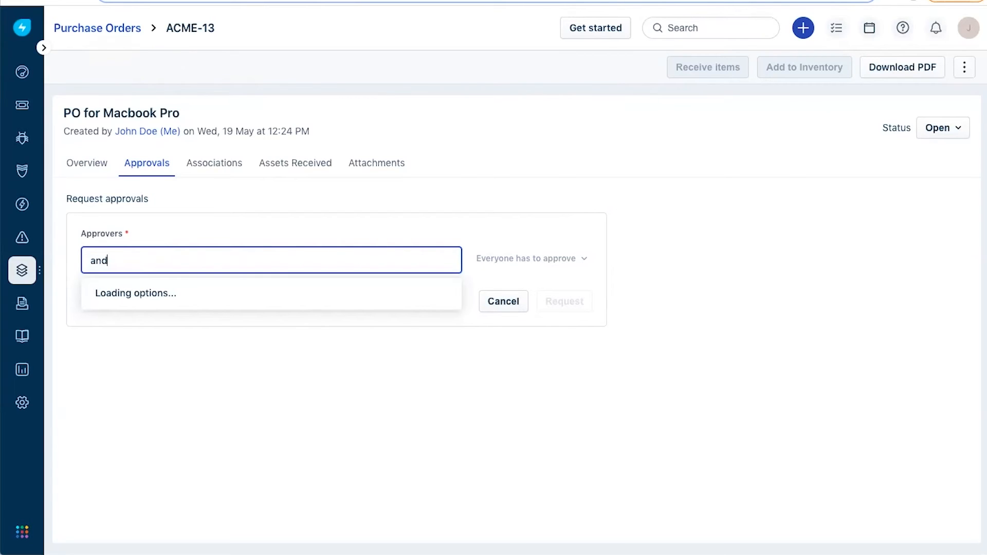
type("rea")
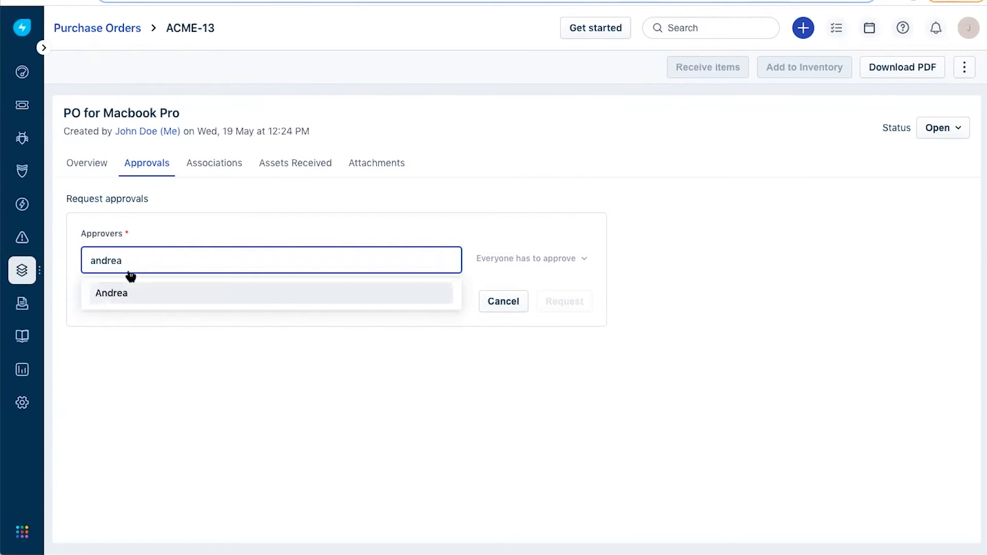
left_click(128, 293)
left_click(200, 267)
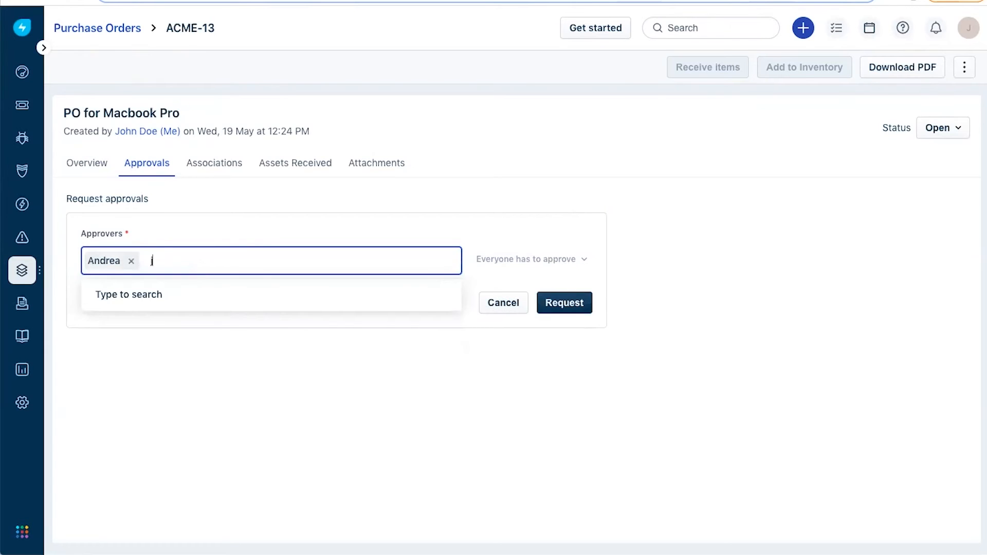
type("john")
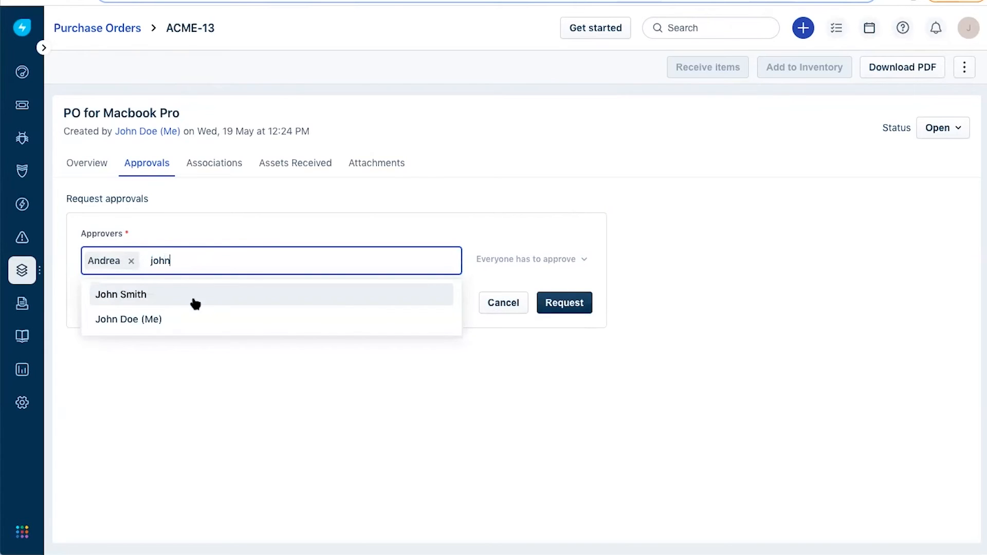
left_click(188, 318)
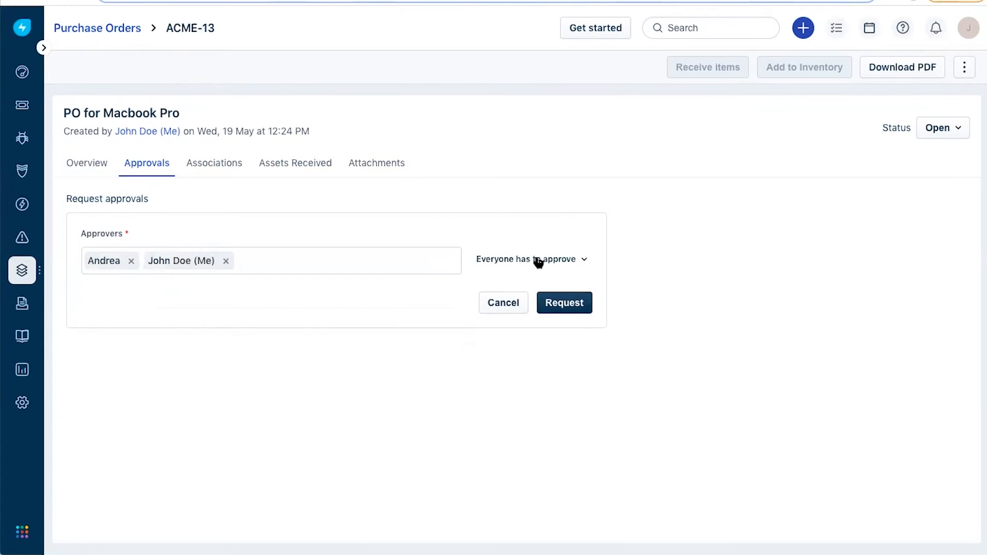
Set the approval rule to Atleast one has to approve and send the approval request.
left_click(586, 261)
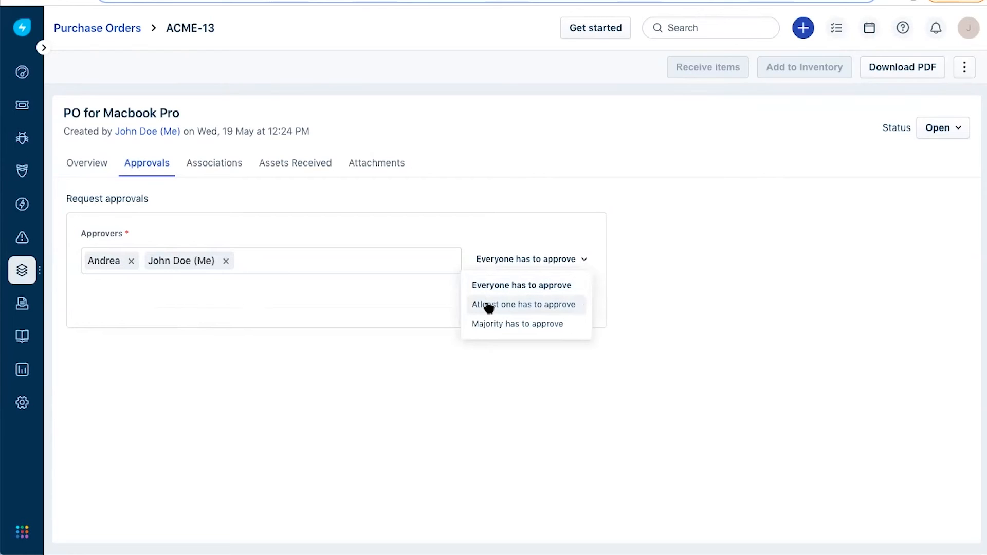
left_click(558, 307)
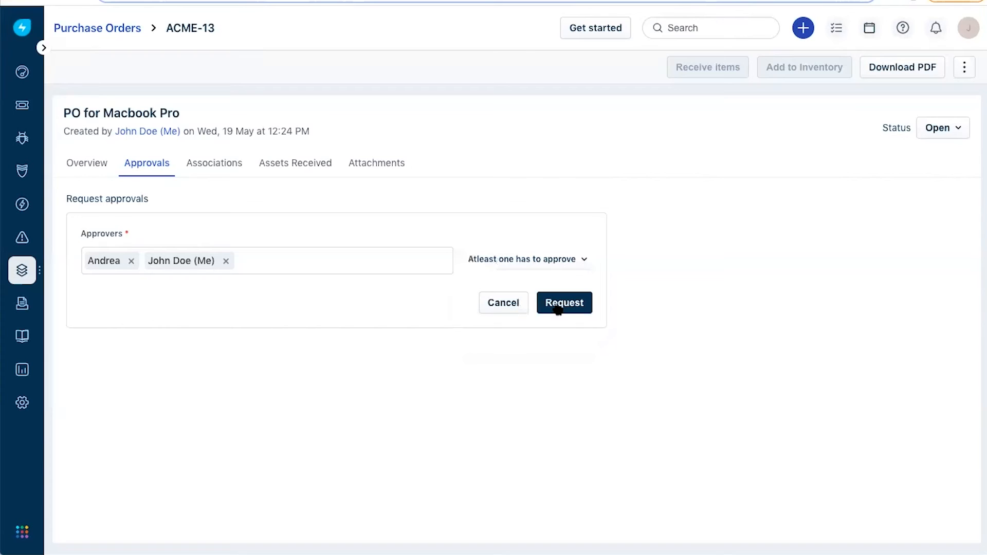
left_click(565, 312)
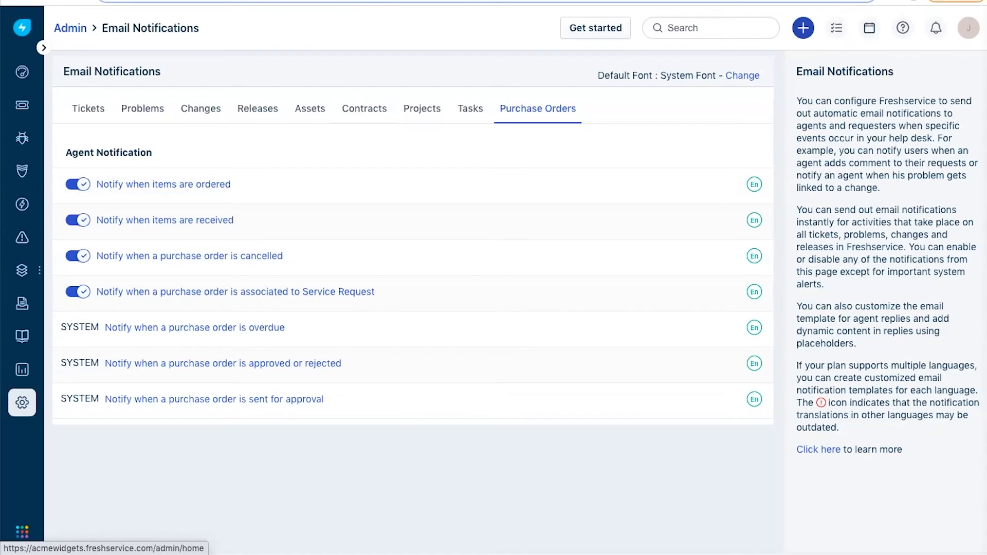
Return to the purchase order and approve it as the signed-in agent with the note "Reviewed and approved.".
left_click(322, 0)
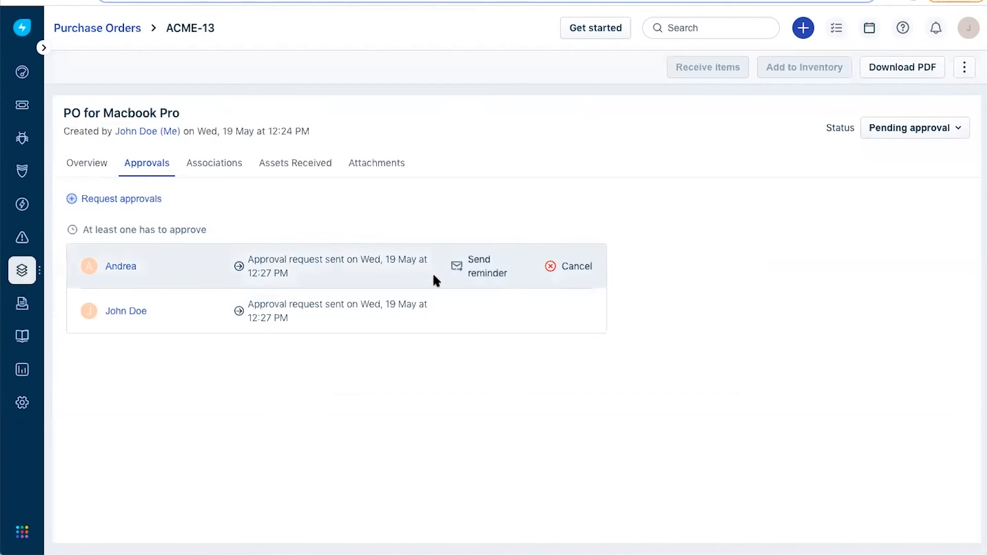
mouse_move(435, 300)
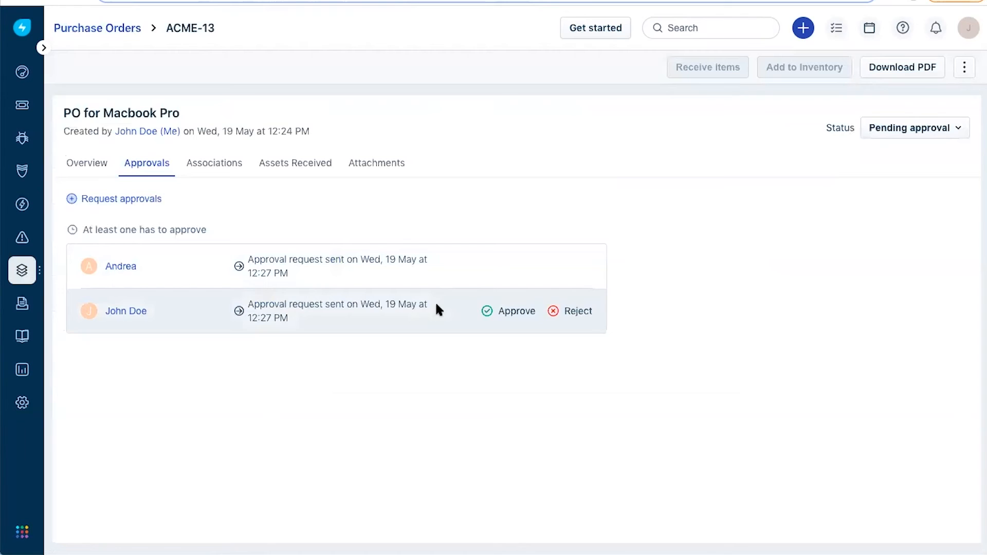
left_click(496, 311)
left_click(531, 369)
type("R")
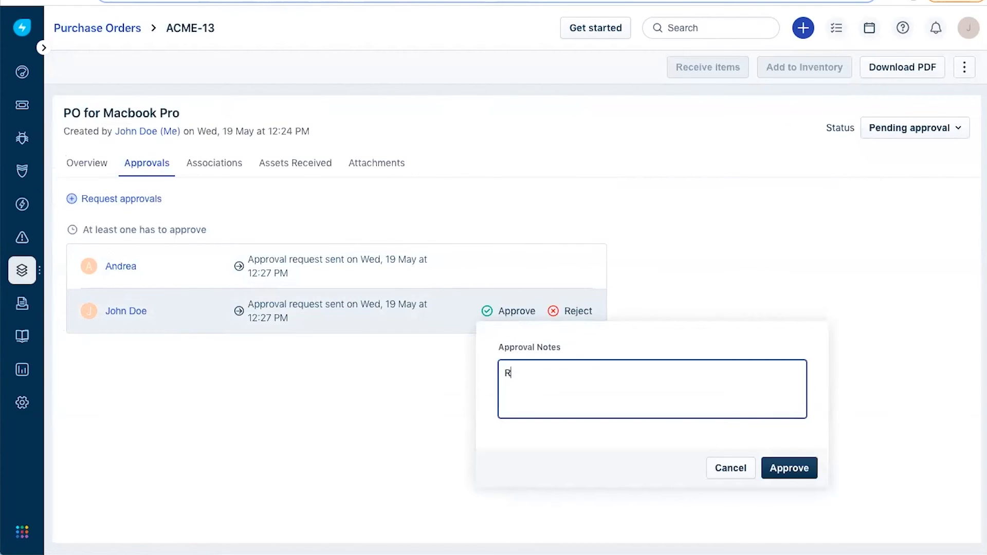
type("eviewed and approved.")
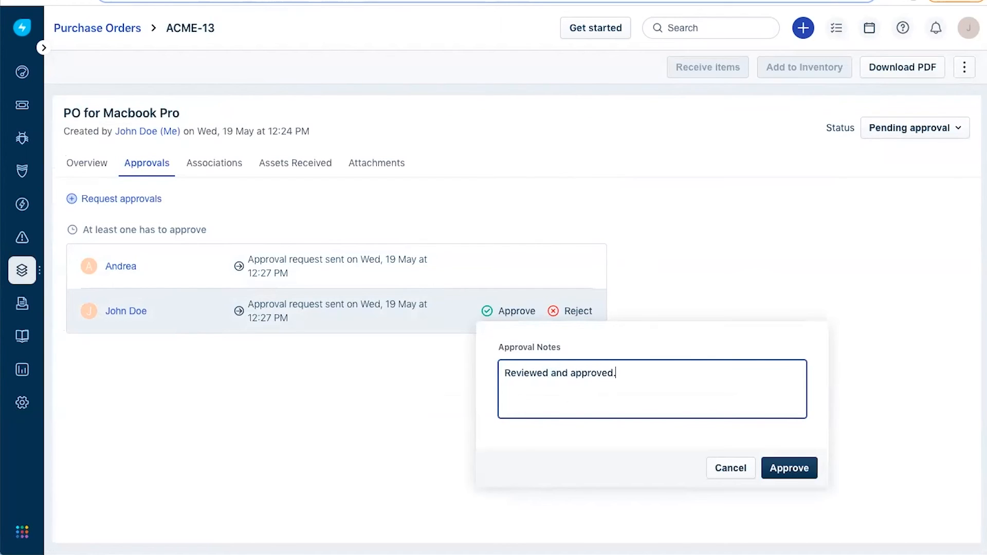
left_click(792, 469)
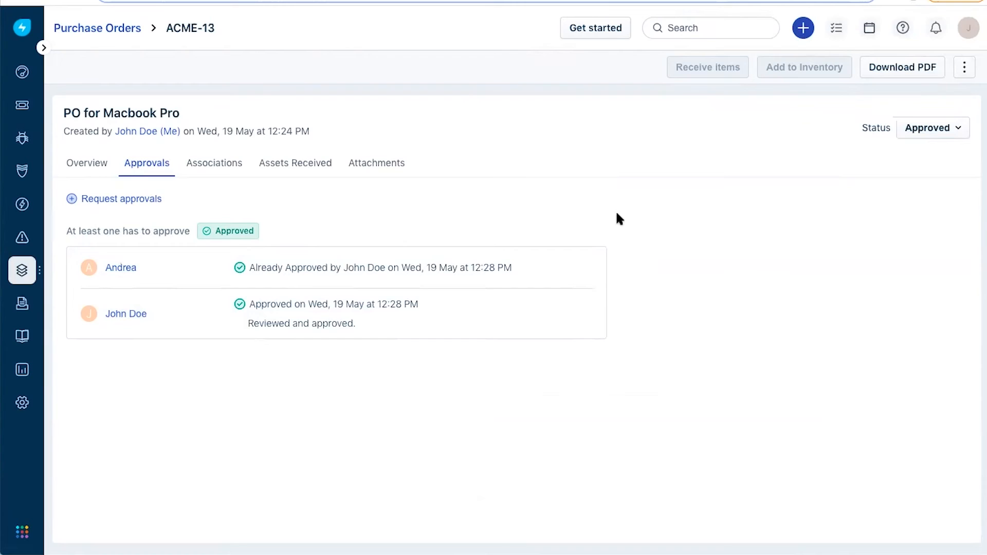
Change the purchase order's status to Ordered and dismiss the notification.
left_click(927, 134)
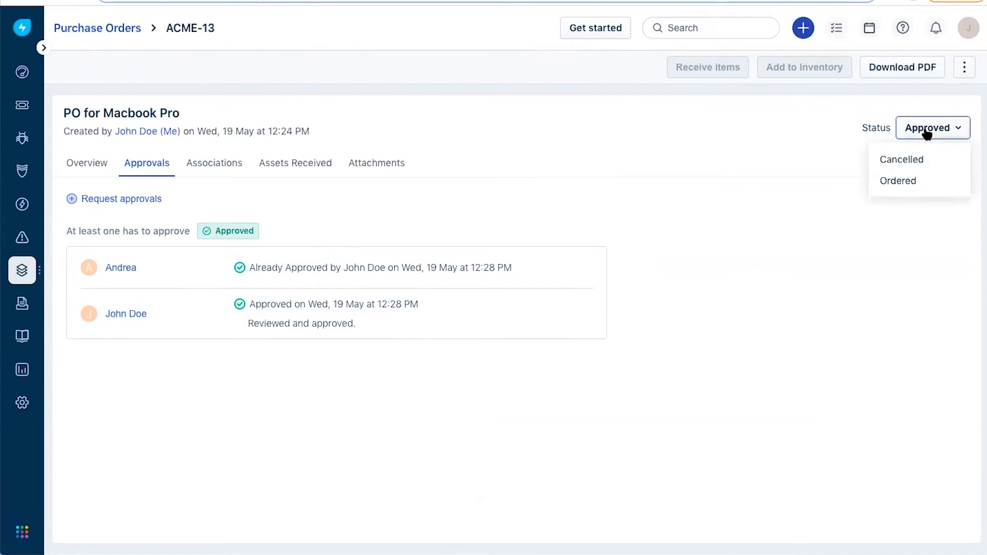
left_click(908, 180)
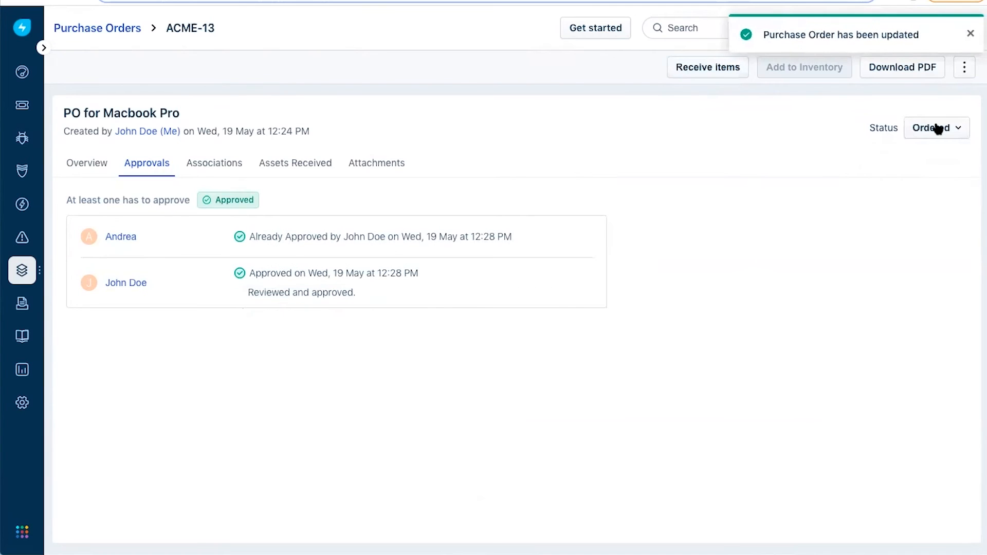
left_click(971, 34)
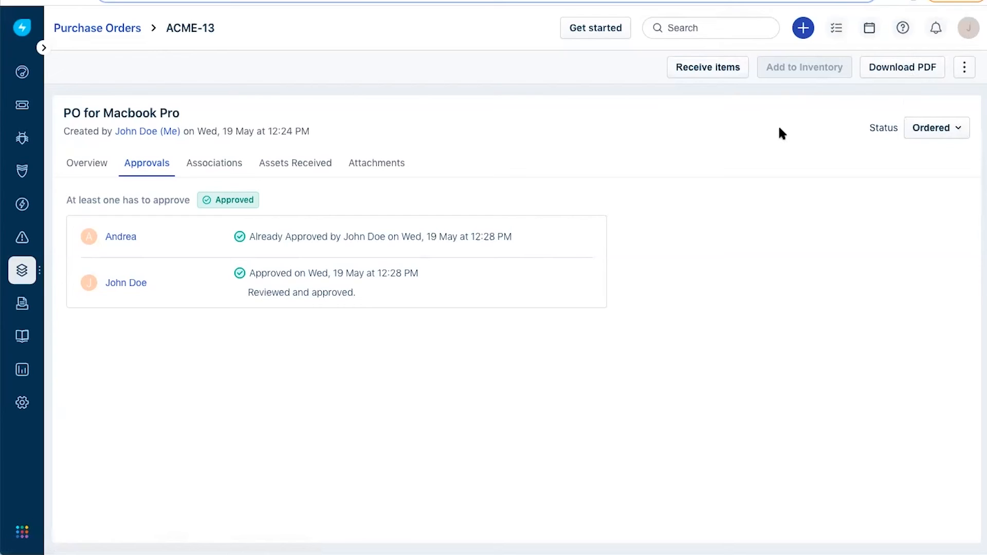
Download the purchase order as a PDF, review its vendor, delivery and item details, and return to the order page.
left_click(903, 77)
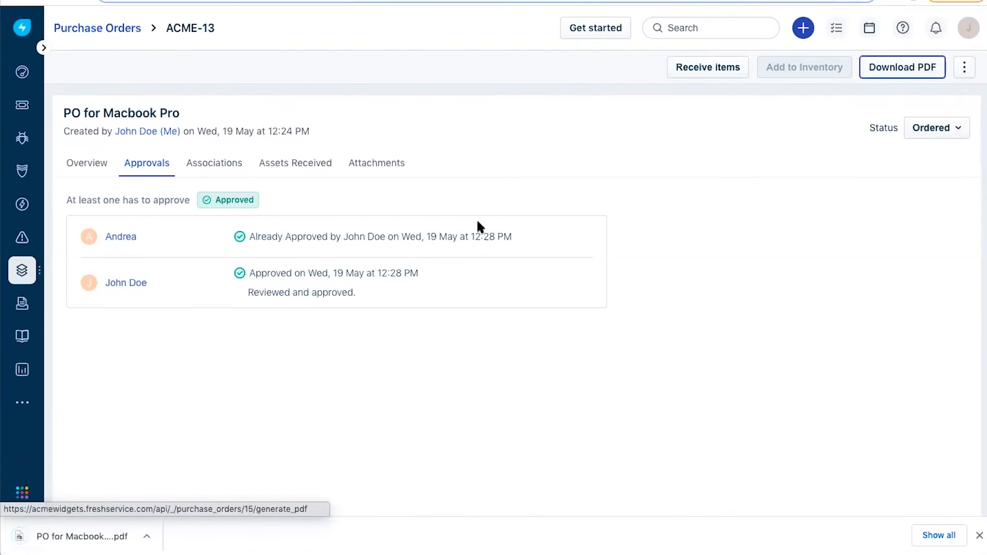
left_click(146, 537)
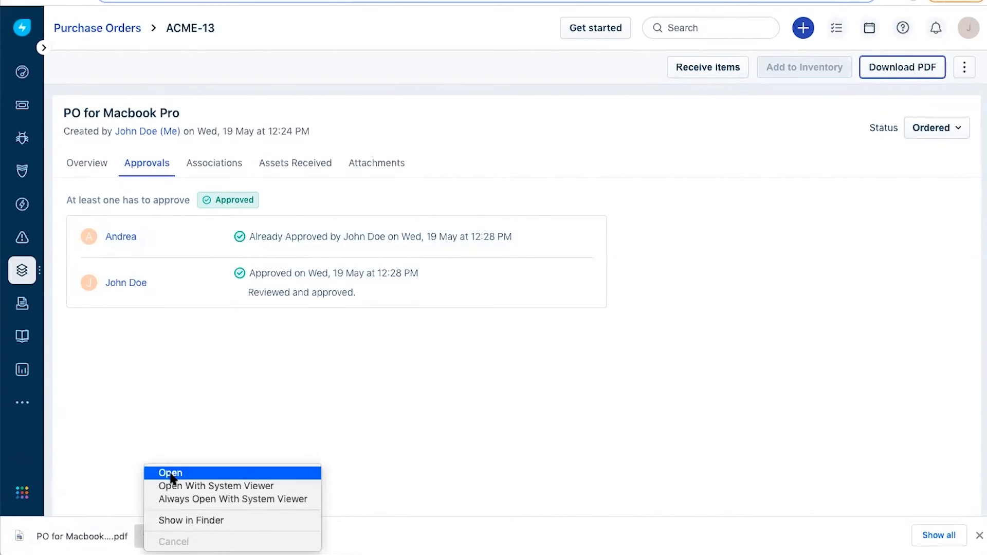
left_click(170, 474)
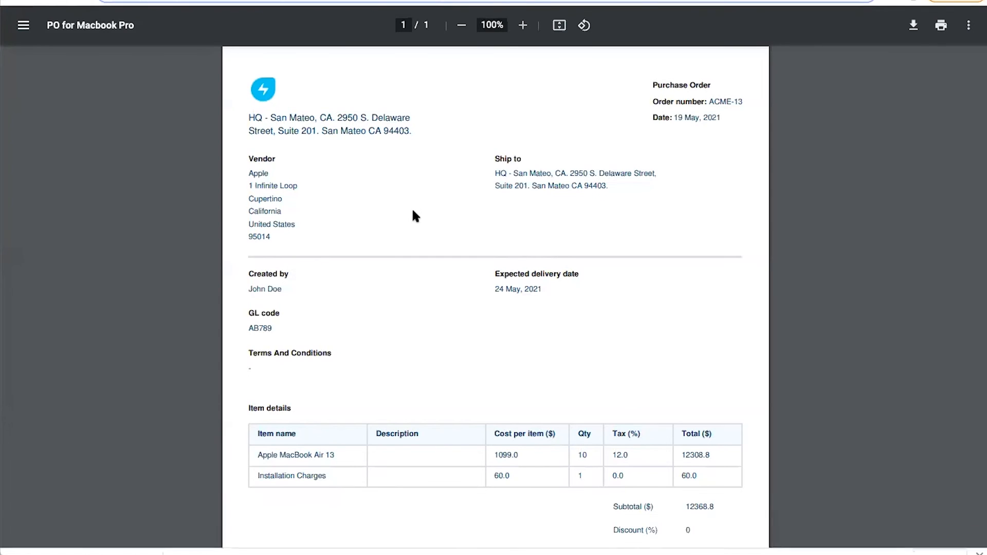
scroll(412, 207, "down", 2)
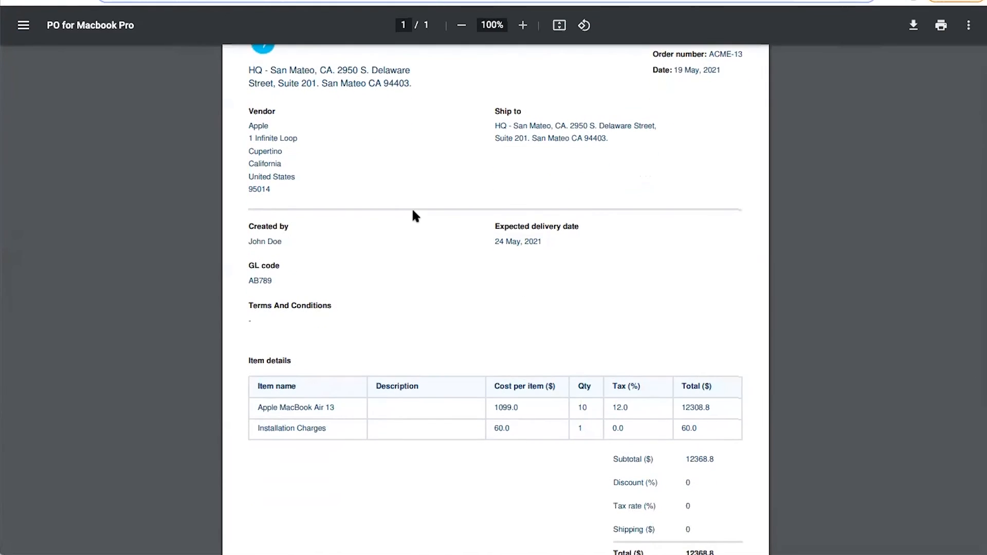
scroll(390, 229, "up", 2)
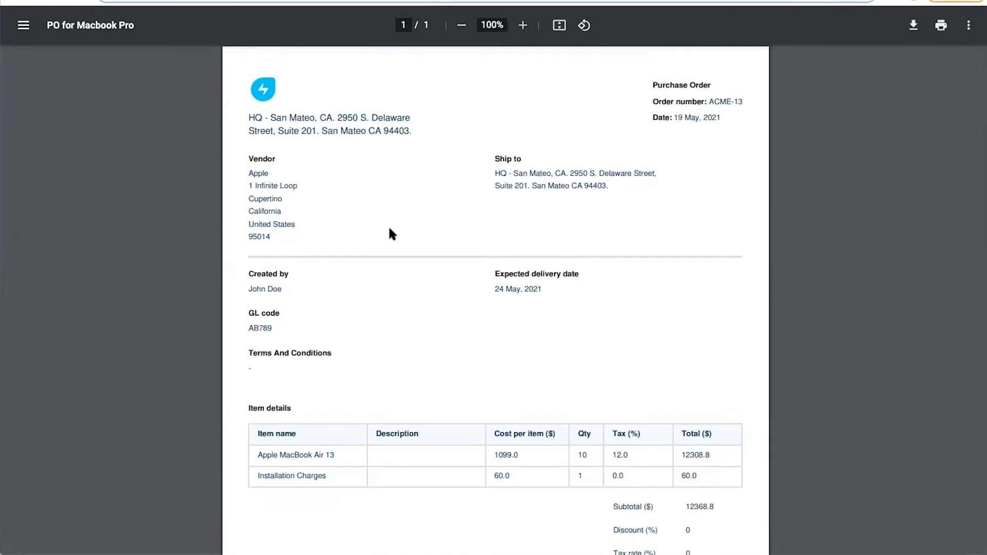
scroll(390, 234, "down", 5)
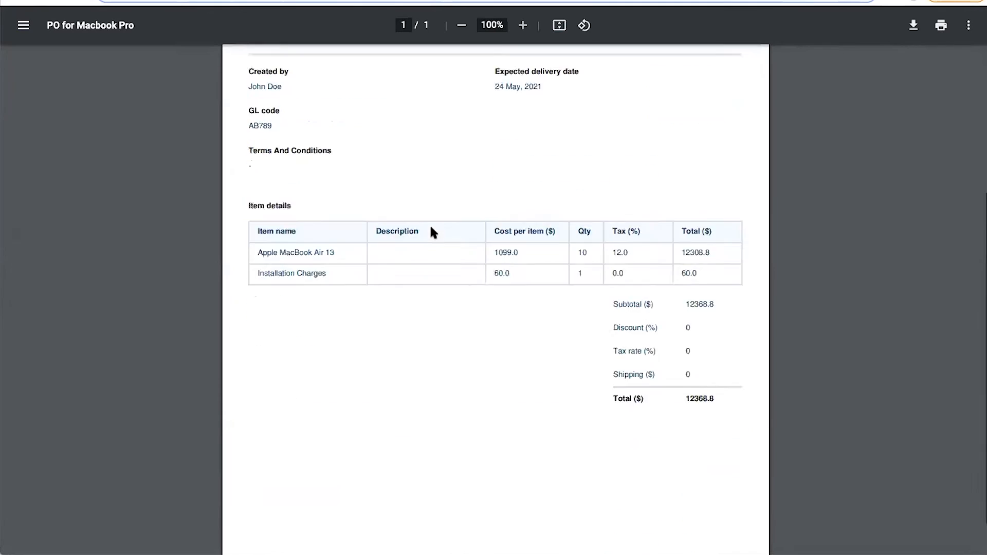
scroll(461, 185, "up", 5)
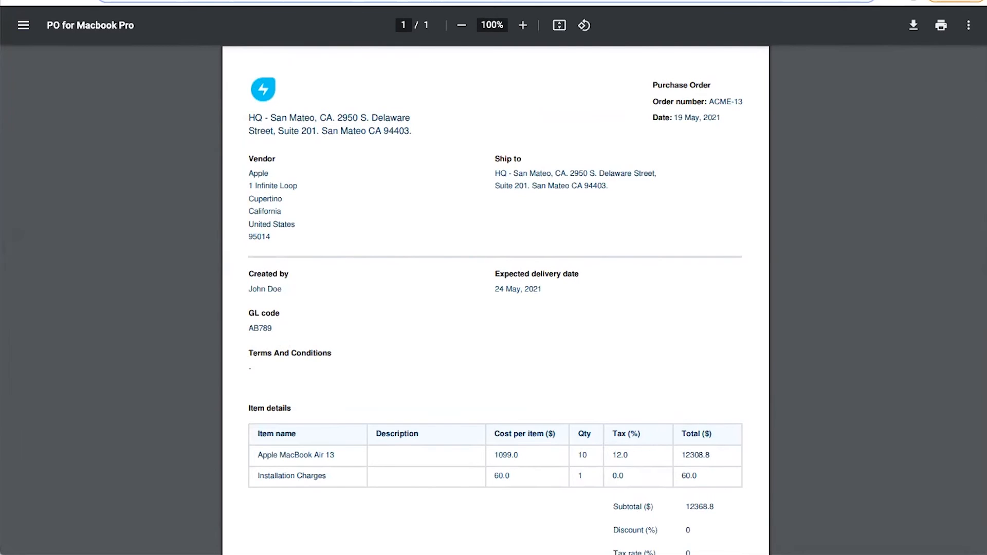
key("ctrl+shift+Tab")
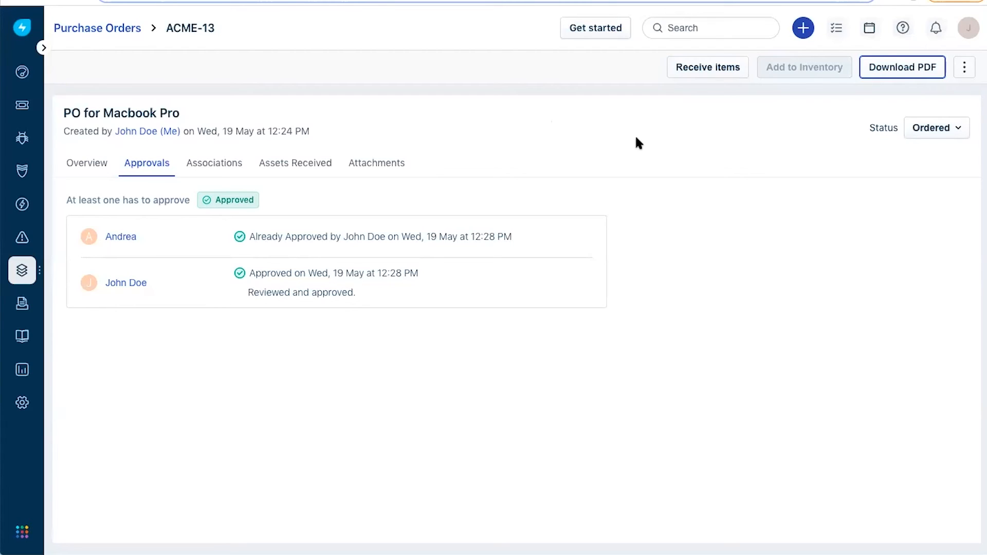
Find Macbook Quote.pdf by searching for "quote" and attach it to the purchase order.
left_click(369, 165)
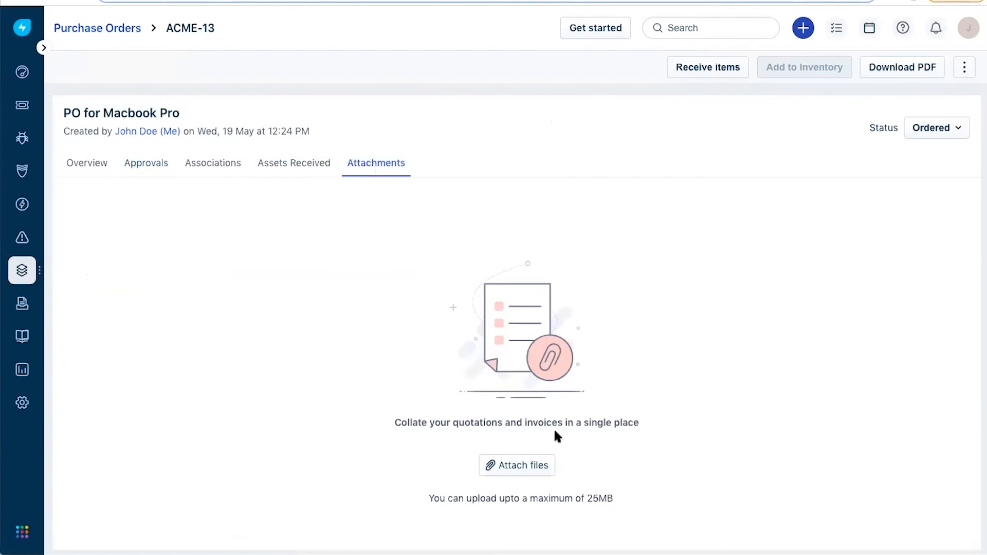
left_click(523, 471)
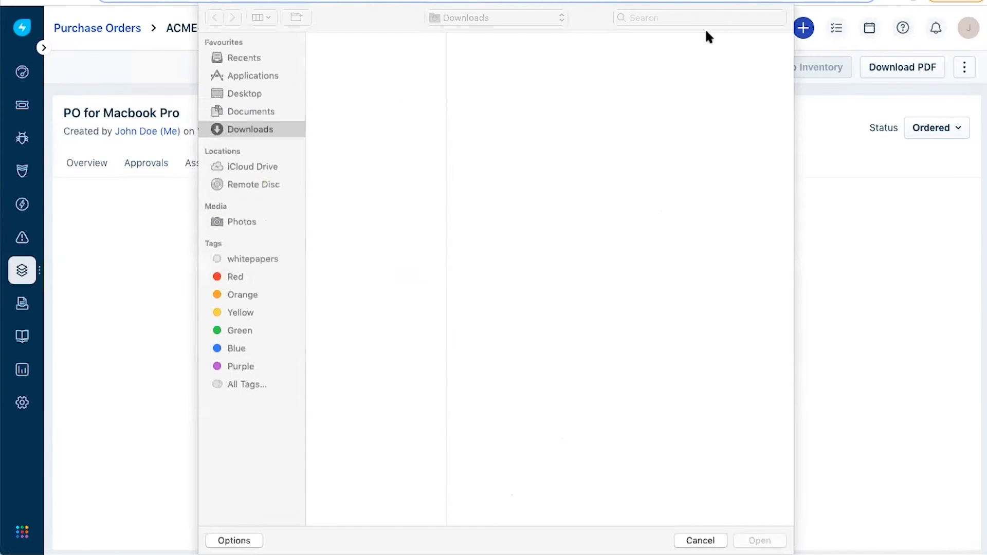
left_click(712, 18)
type("quote")
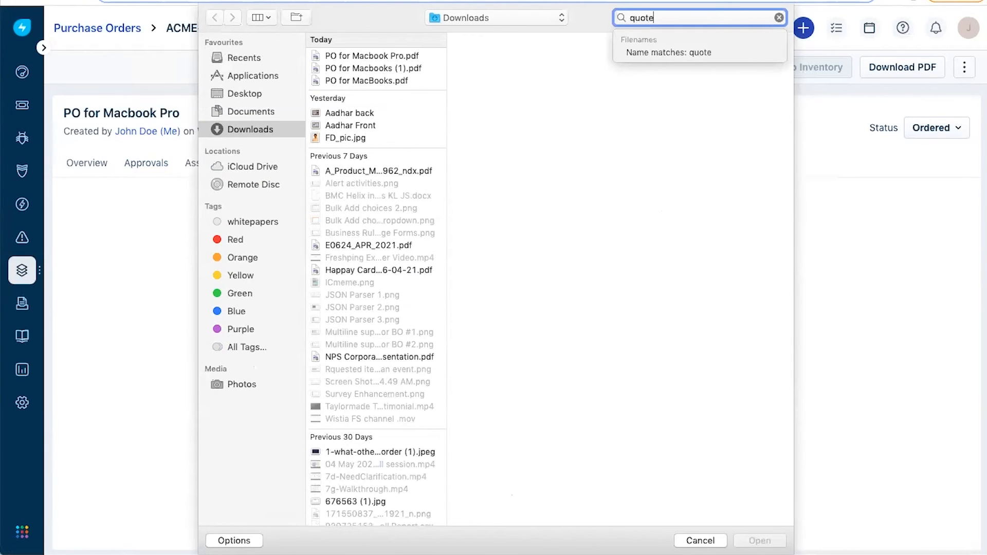
left_click(388, 82)
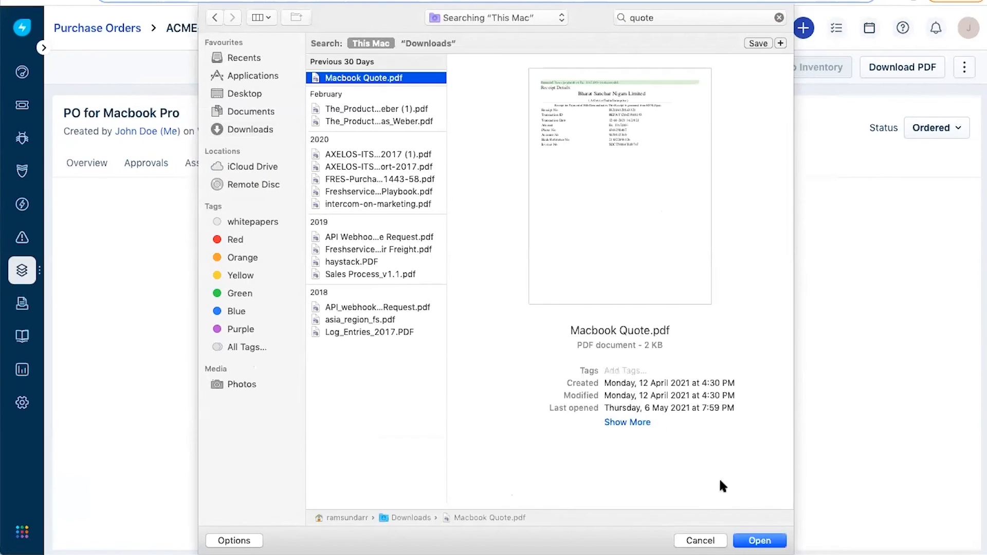
left_click(752, 540)
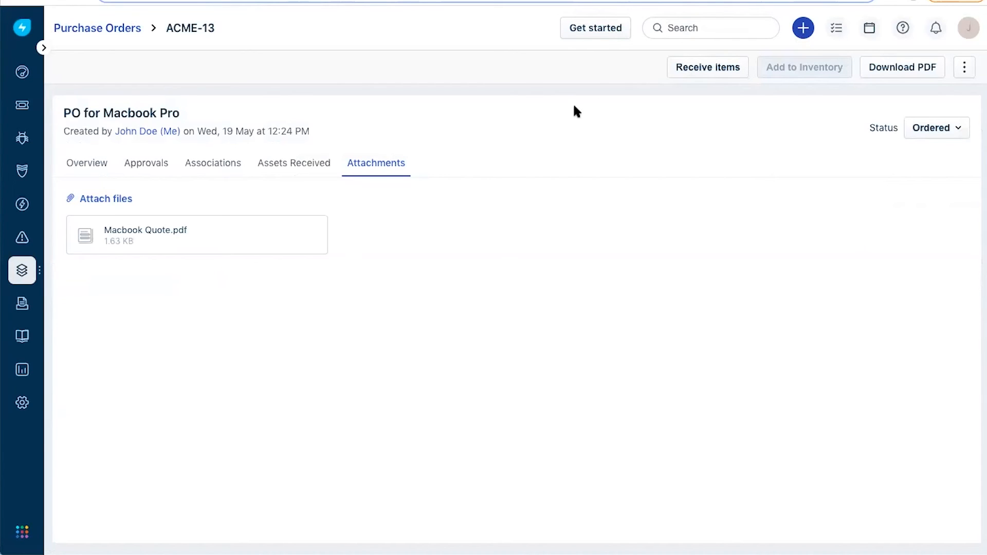
Receive 5 Apple MacBook Air 13 units and 1 Installation Charges item on the purchase order, and dismiss the notification.
left_click(699, 71)
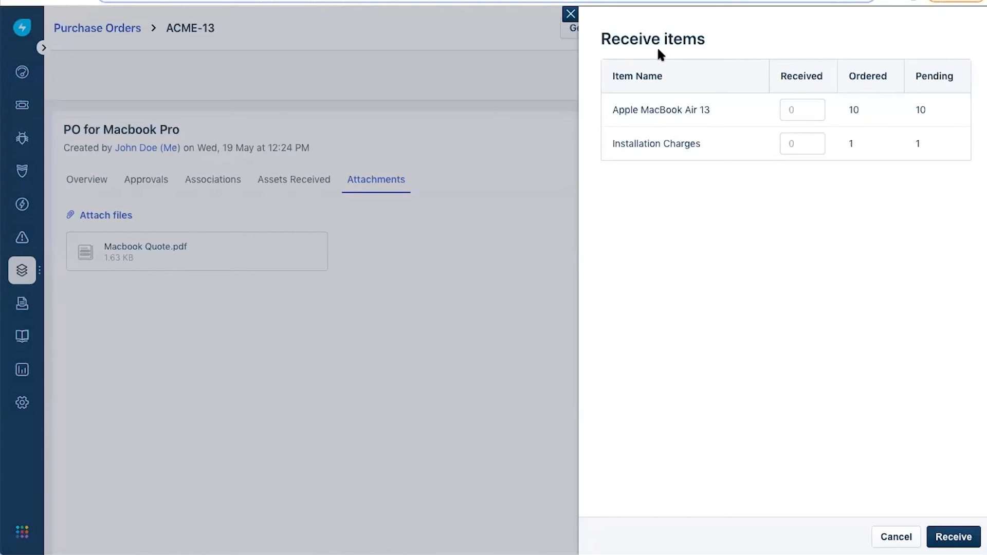
left_click(792, 109)
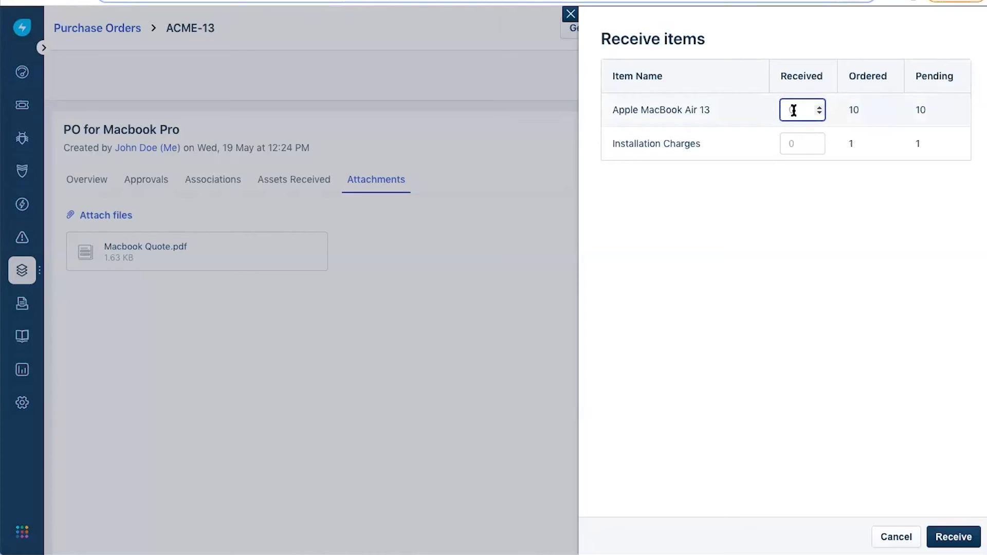
type("5")
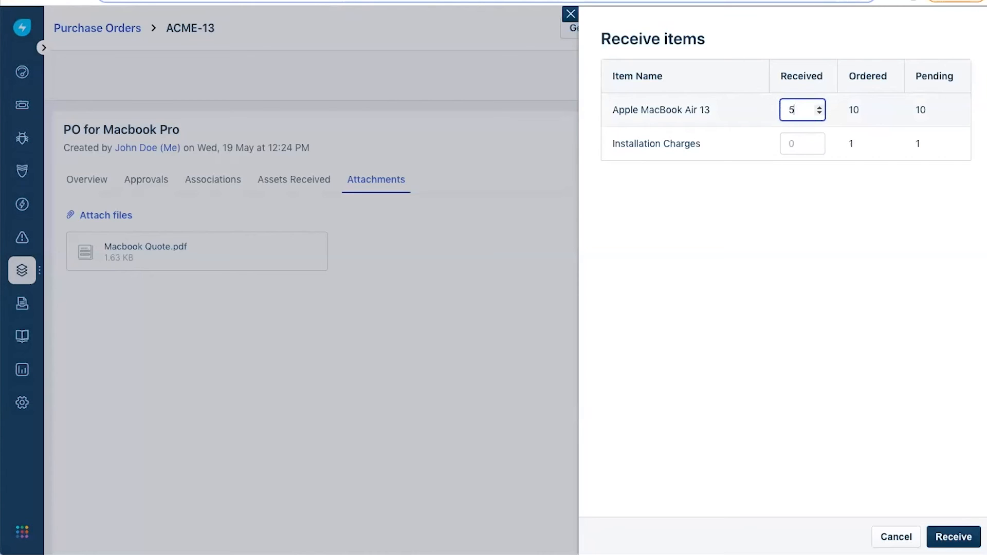
left_click(788, 135)
type("1")
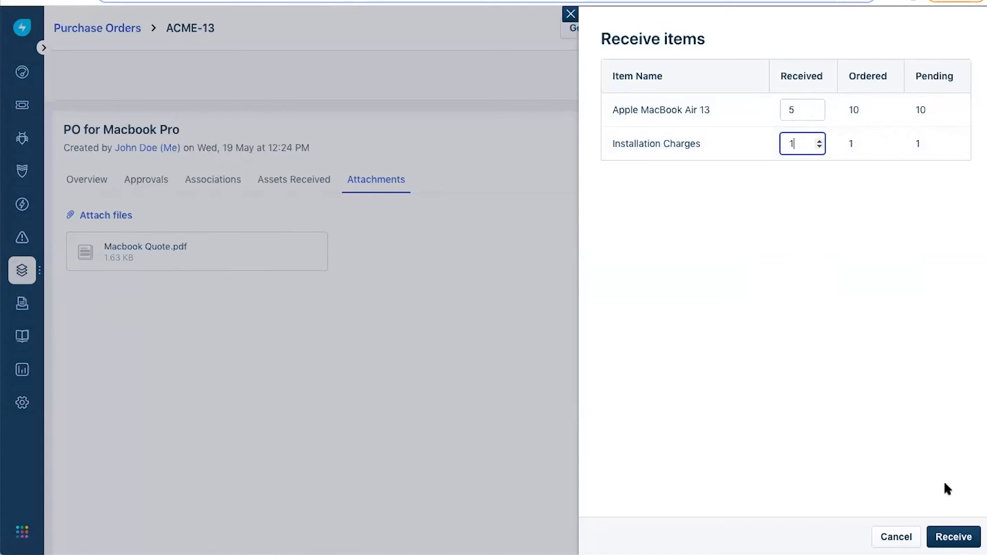
left_click(953, 533)
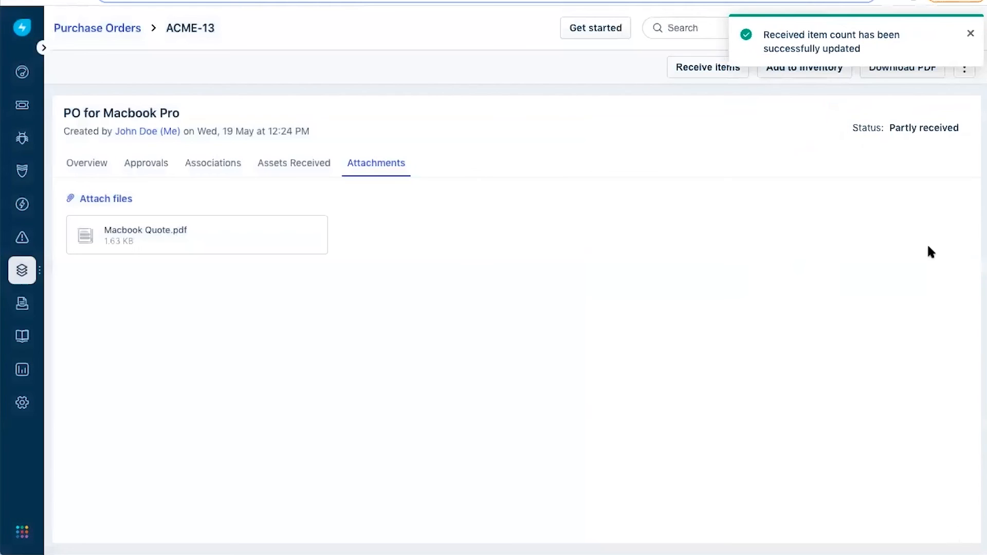
left_click(968, 34)
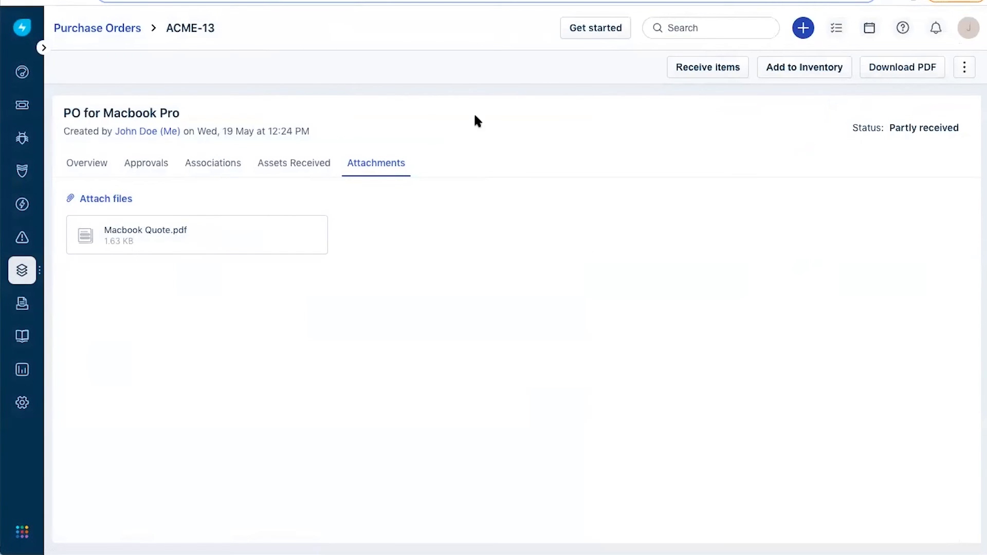
Check the purchase order's received assets and the products available in the product filter.
left_click(291, 157)
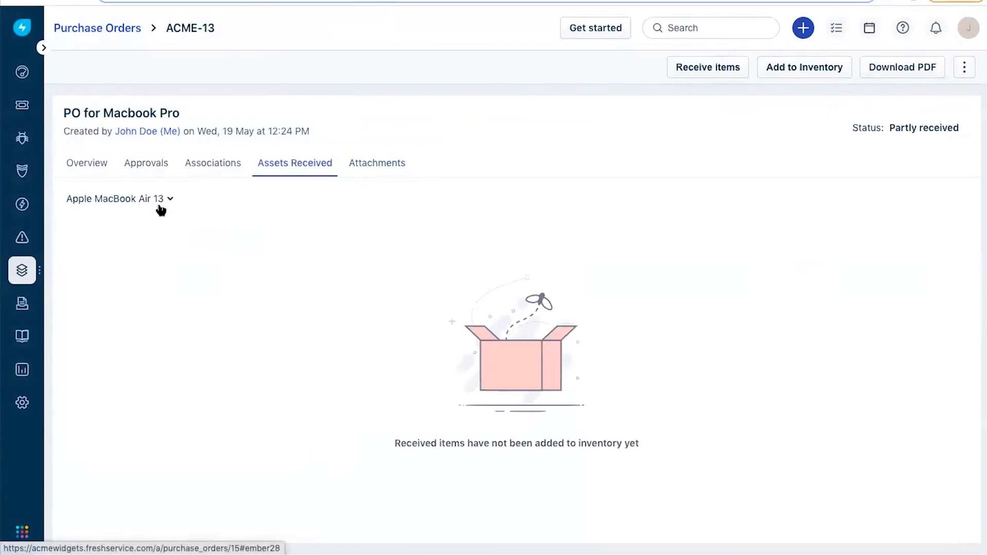
left_click(146, 209)
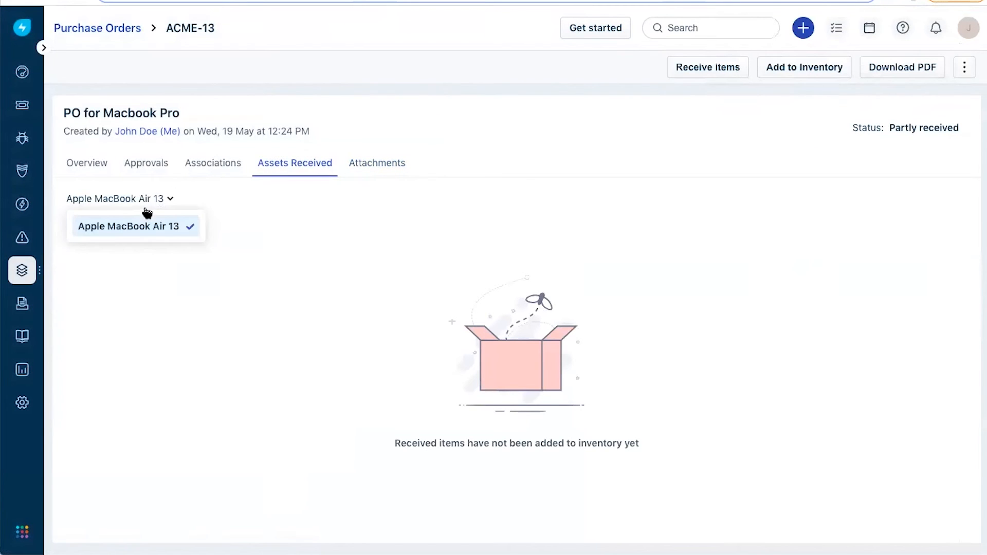
left_click(358, 213)
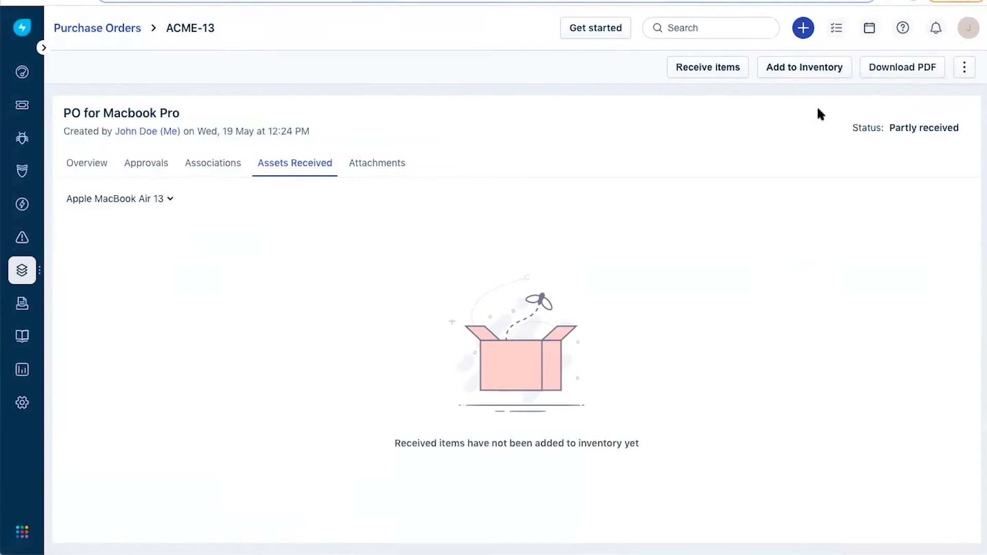
Receive another 5 Apple MacBook Air 13 units and confirm that all items on the purchase order are received.
left_click(713, 72)
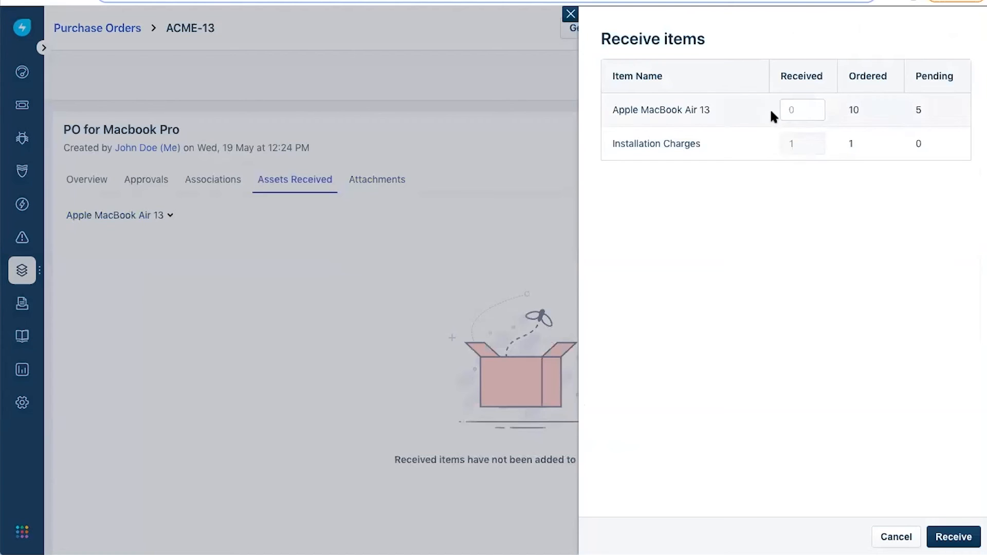
left_click(791, 108)
left_click(791, 108)
type("5")
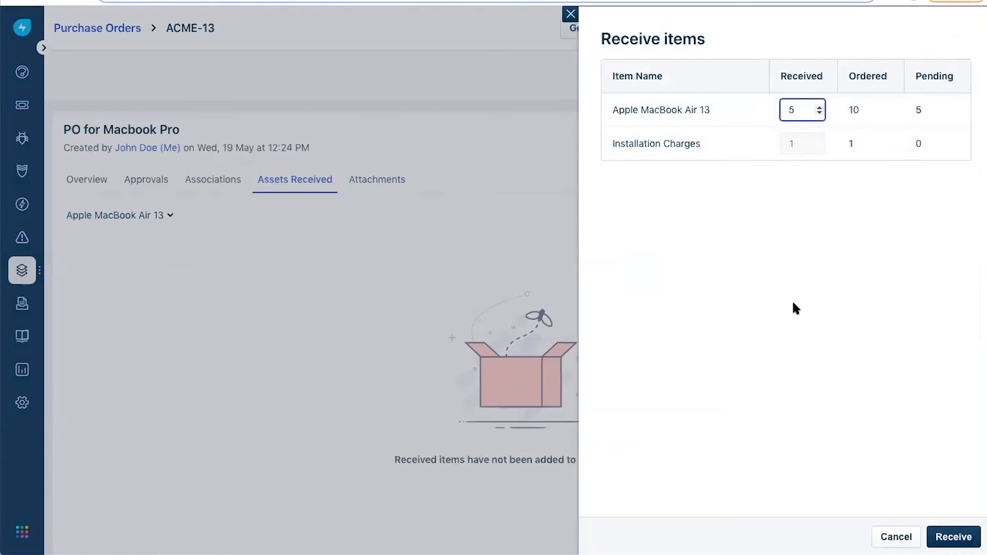
left_click(963, 540)
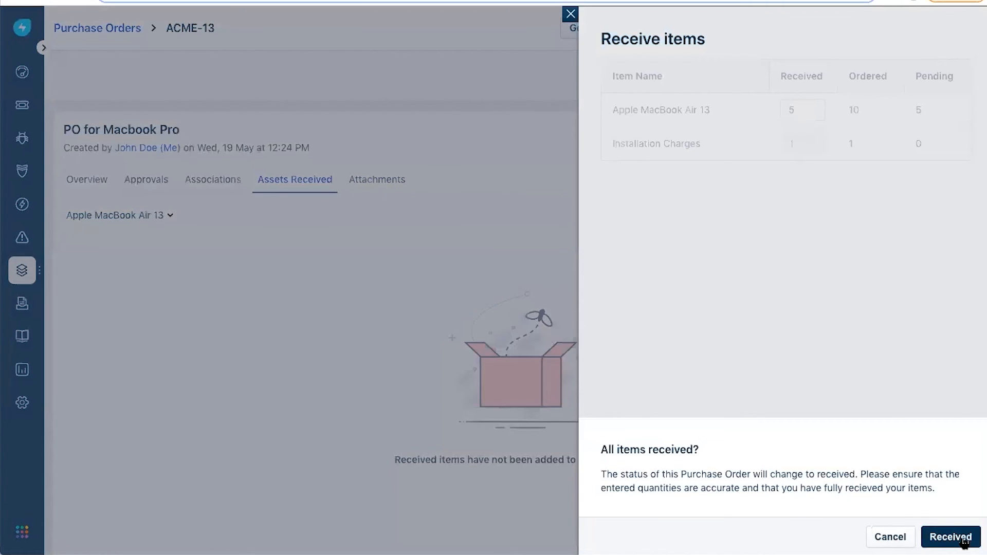
left_click(963, 539)
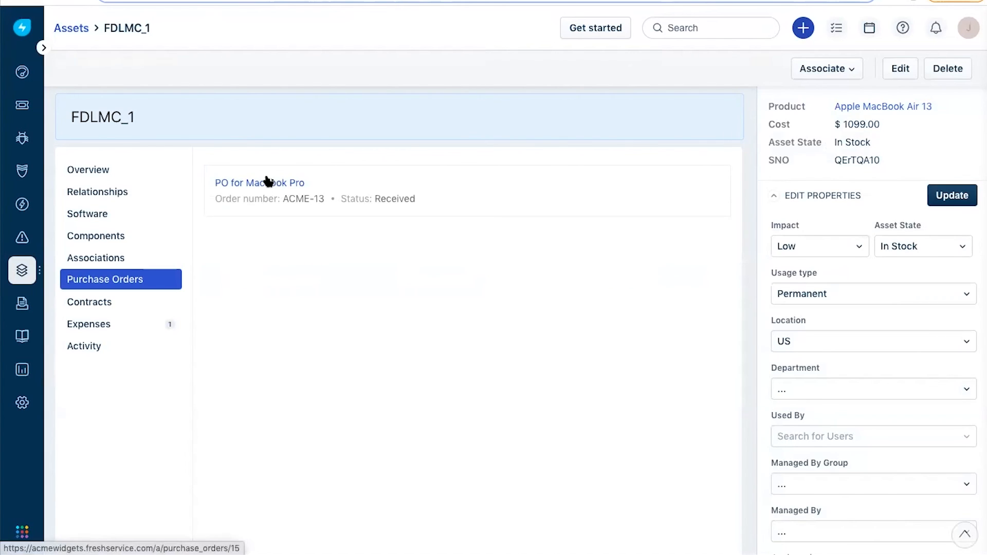
Check the received assets on FDLMC_1's linked purchase order and the order's refreshed status in the HR service request.
left_click(267, 183)
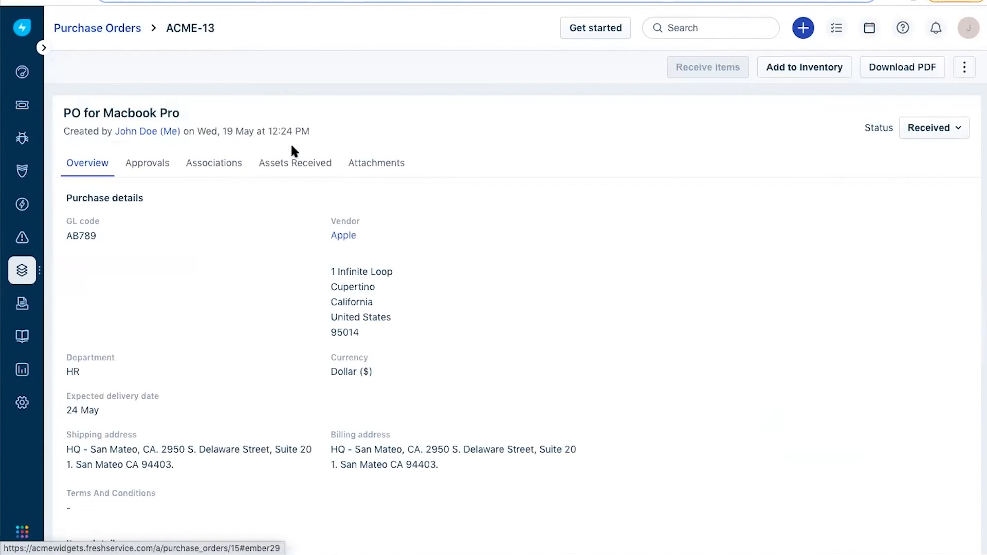
left_click(276, 159)
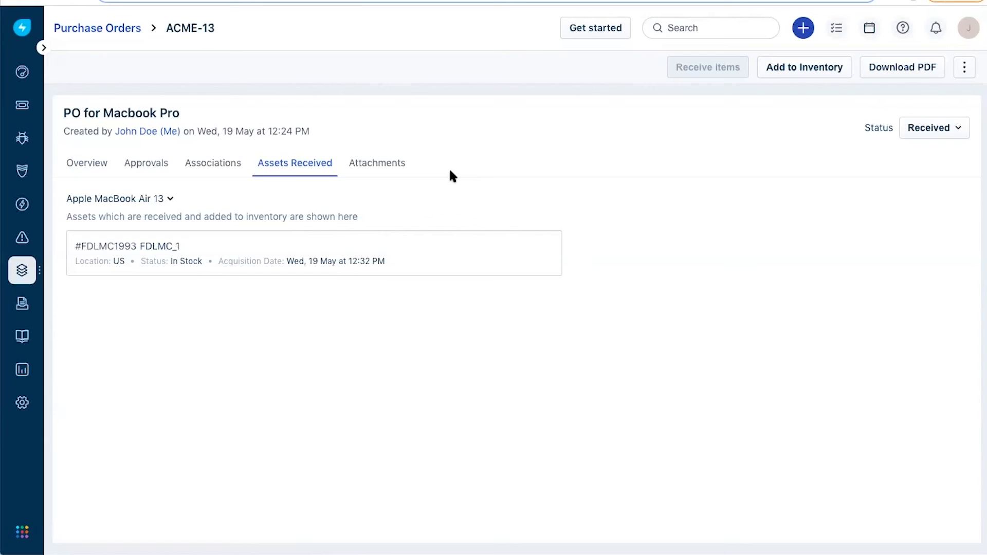
key("ctrl+shift+Tab")
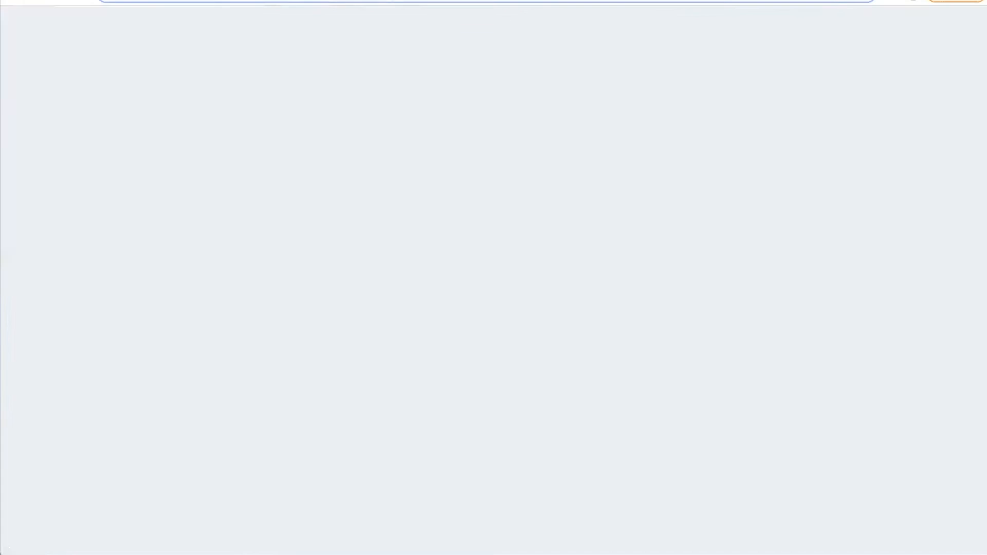
left_click(493, 119)
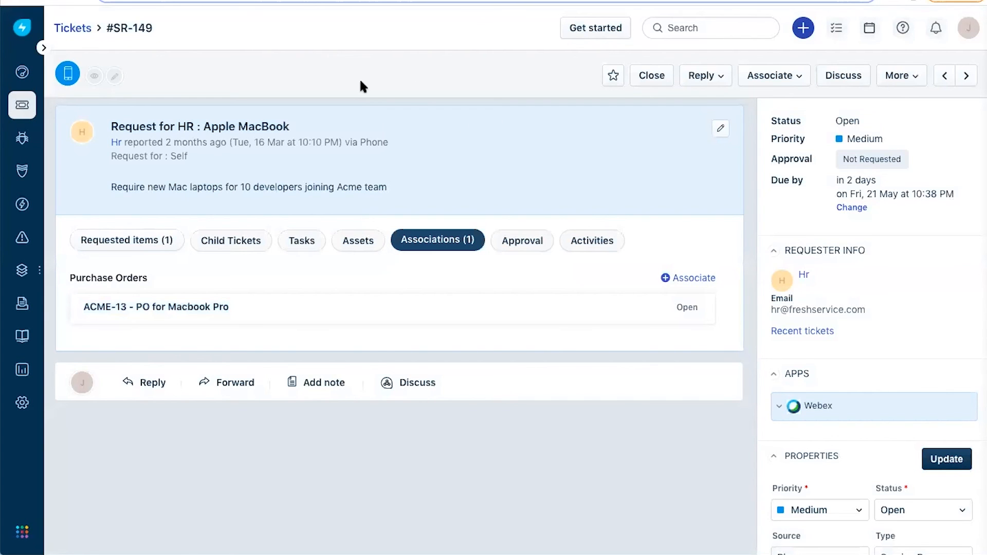
left_click(58, 0)
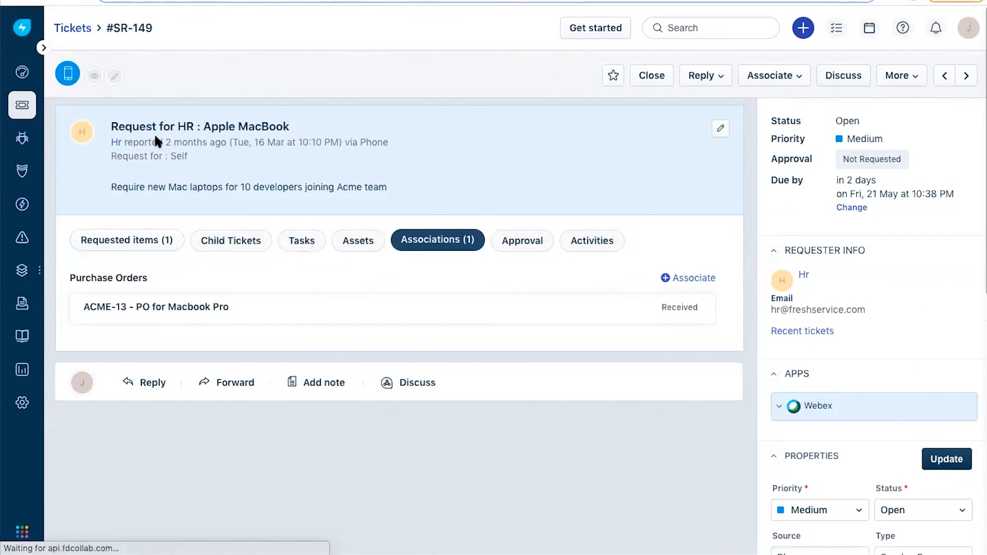
Fulfill the requested Apple MacBook item with asset FDLMC_1, assigning it to the requester as In Use with stage Partially Fulfilled.
left_click(134, 239)
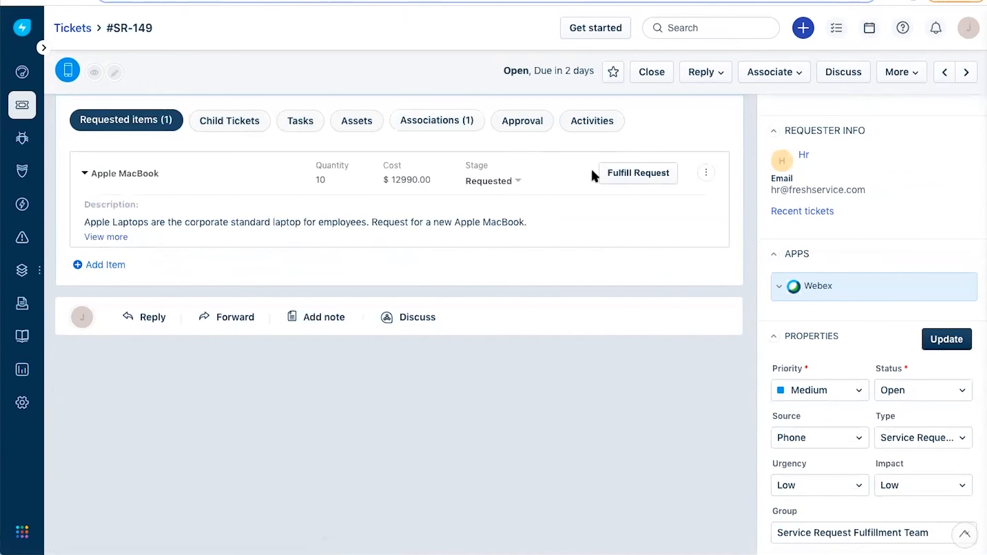
left_click(627, 175)
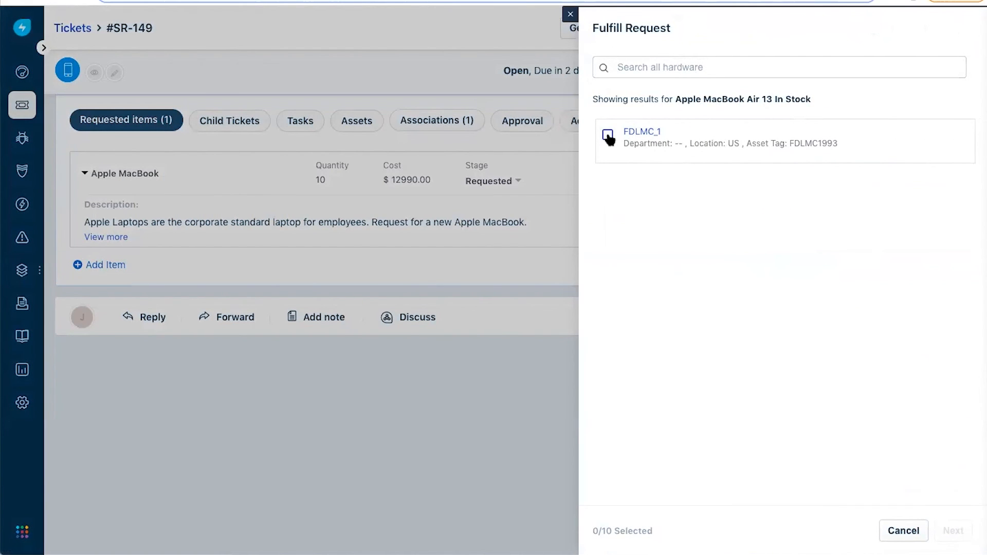
left_click(608, 136)
left_click(963, 530)
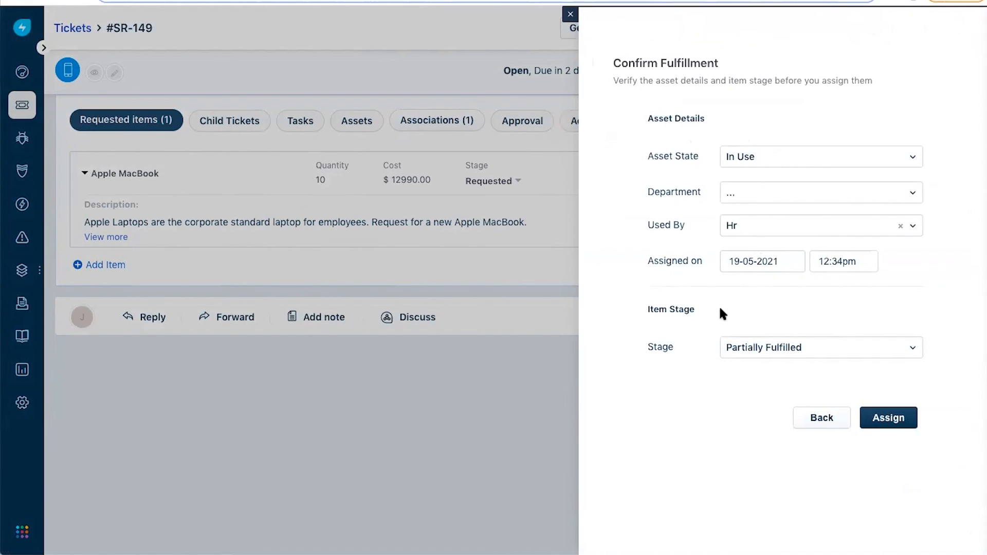
left_click(876, 422)
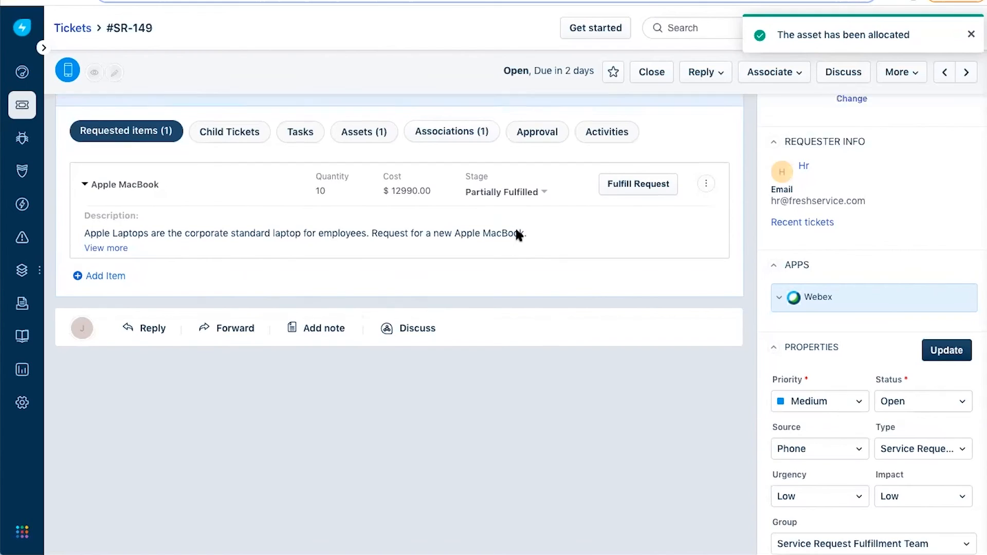
scroll(515, 226, "up", 5)
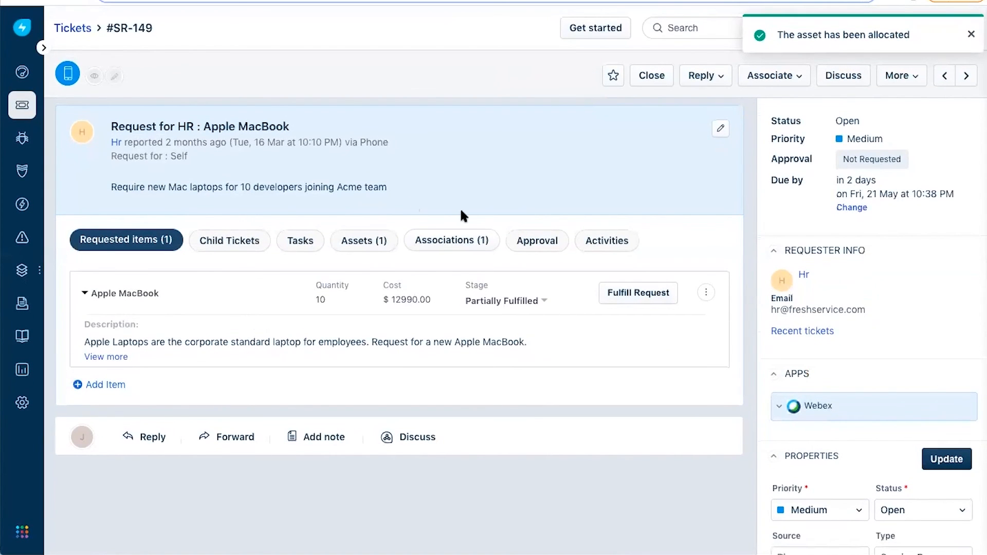
scroll(463, 214, "down", 2)
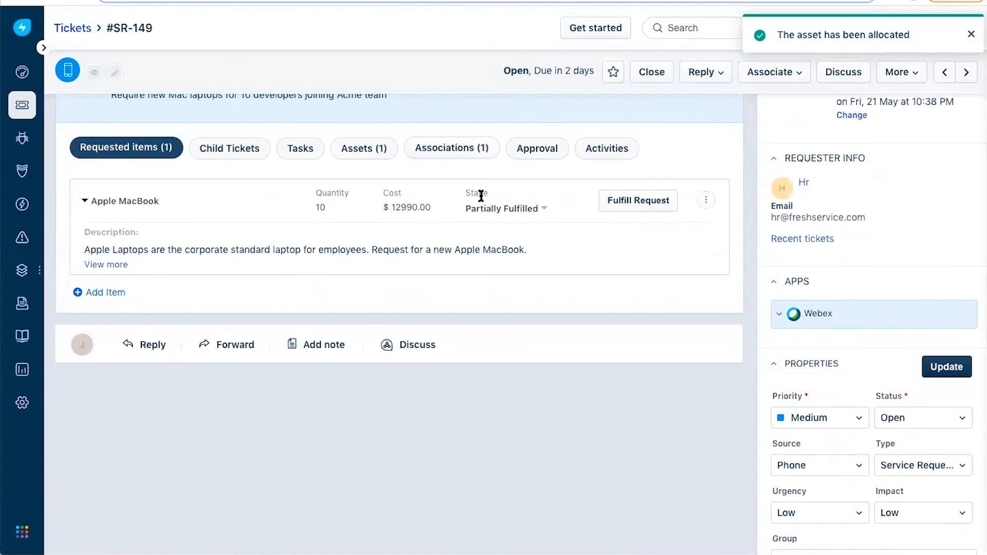
scroll(506, 244, "down", 2)
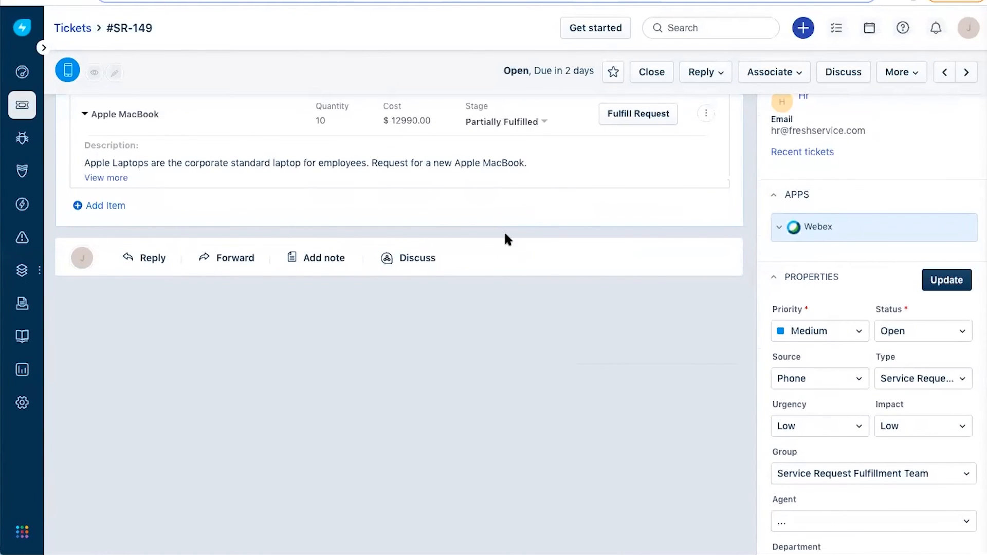
scroll(506, 174, "down", 1)
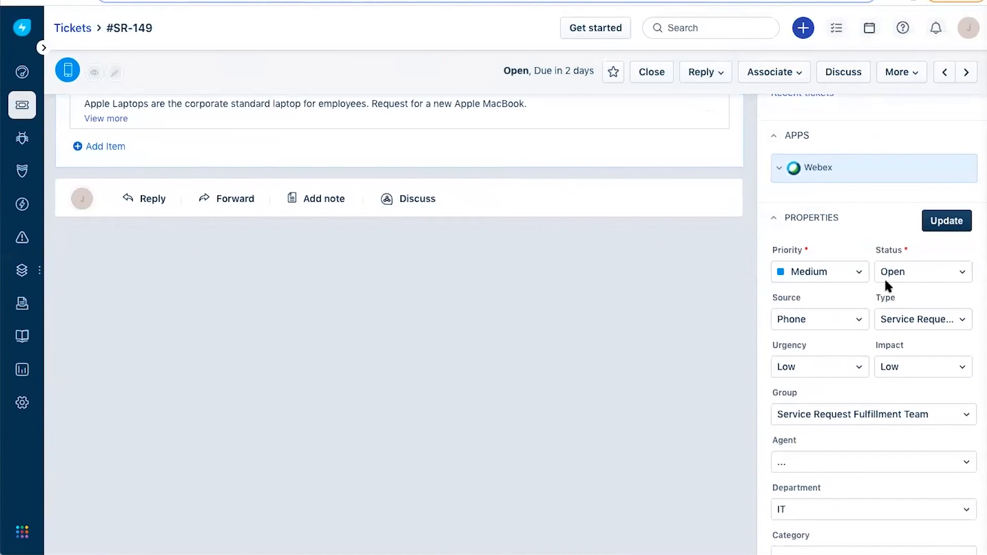
Open asset FDLMC_1 from the inventory and review its associated service request and its state and assignment properties.
mouse_move(22, 270)
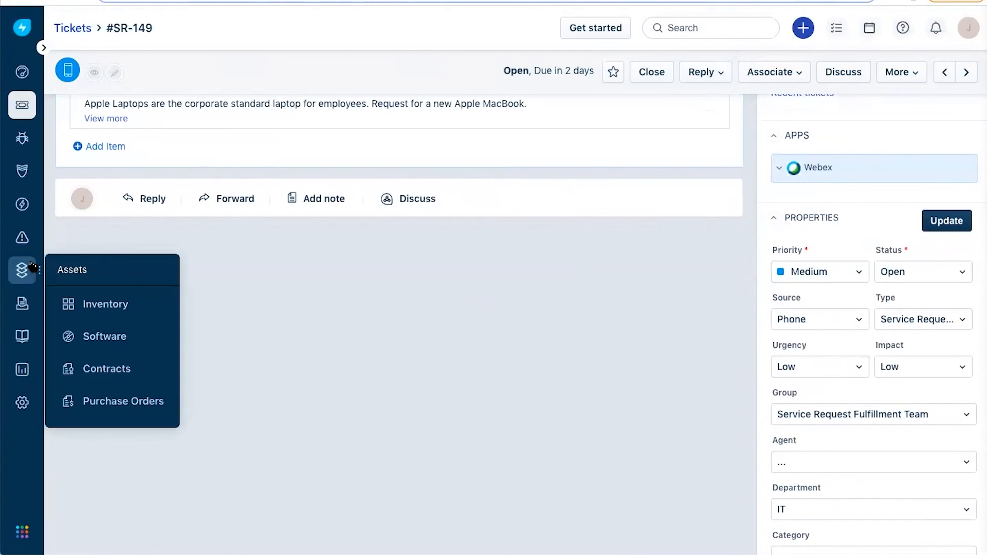
left_click(103, 305)
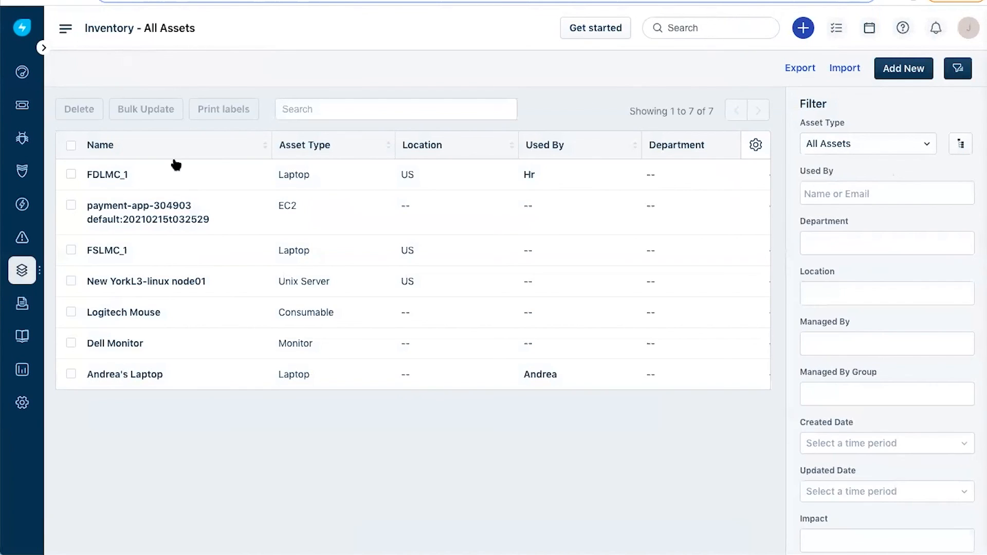
left_click(109, 175)
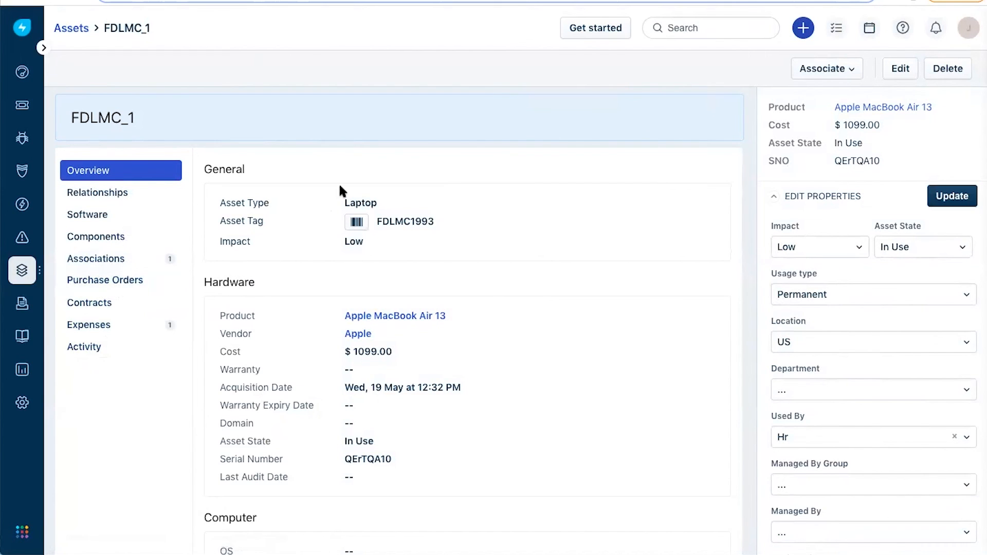
left_click(122, 259)
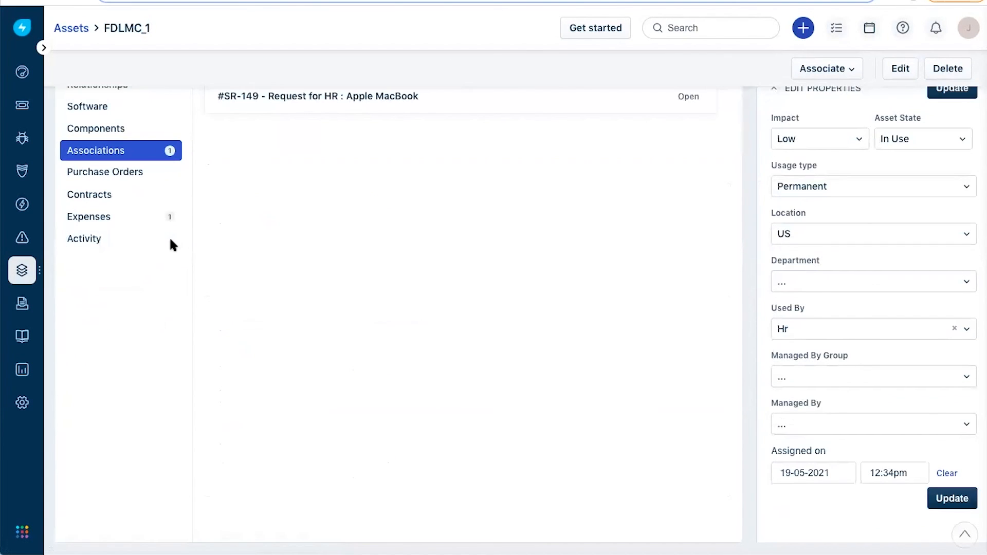
scroll(170, 240, "up", 2)
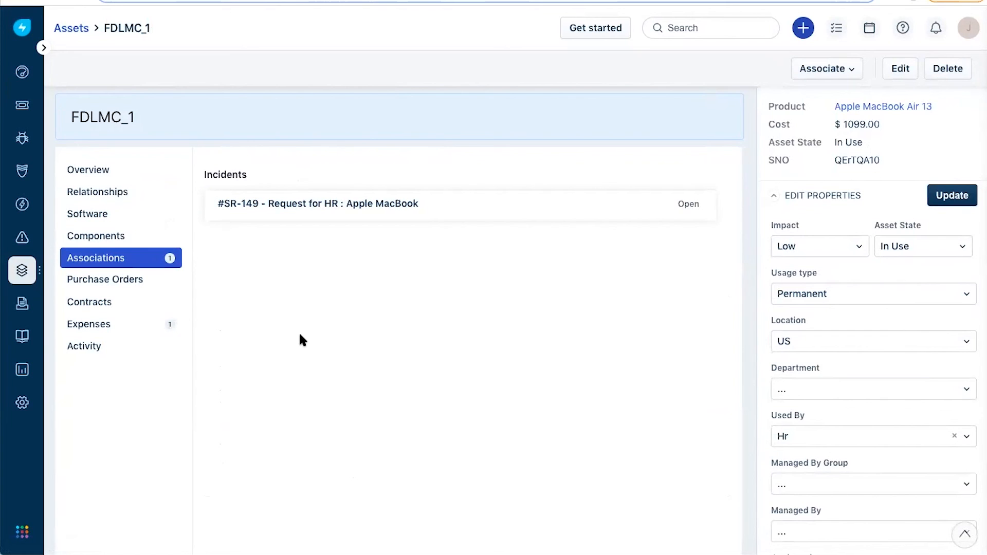
scroll(868, 176, "down", 2)
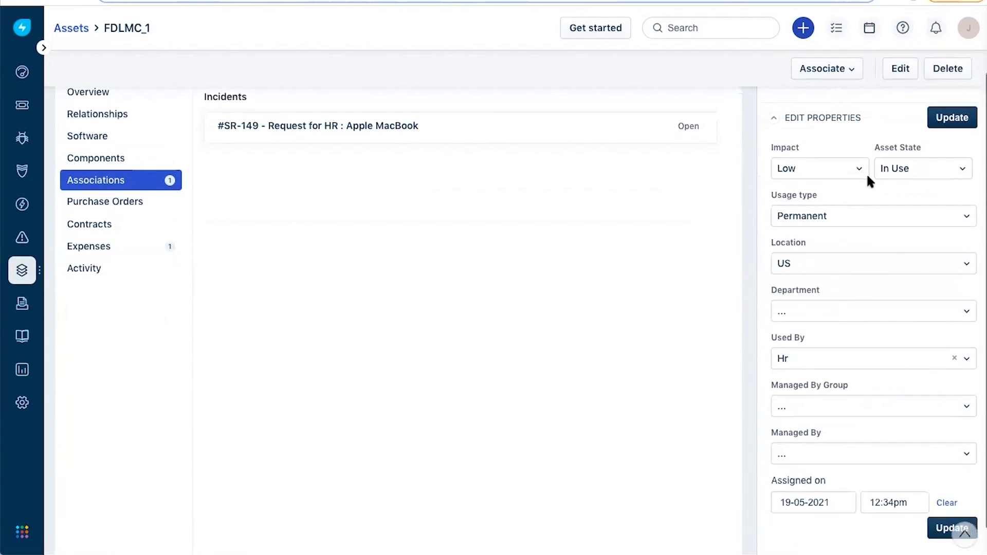
scroll(544, 245, "up", 2)
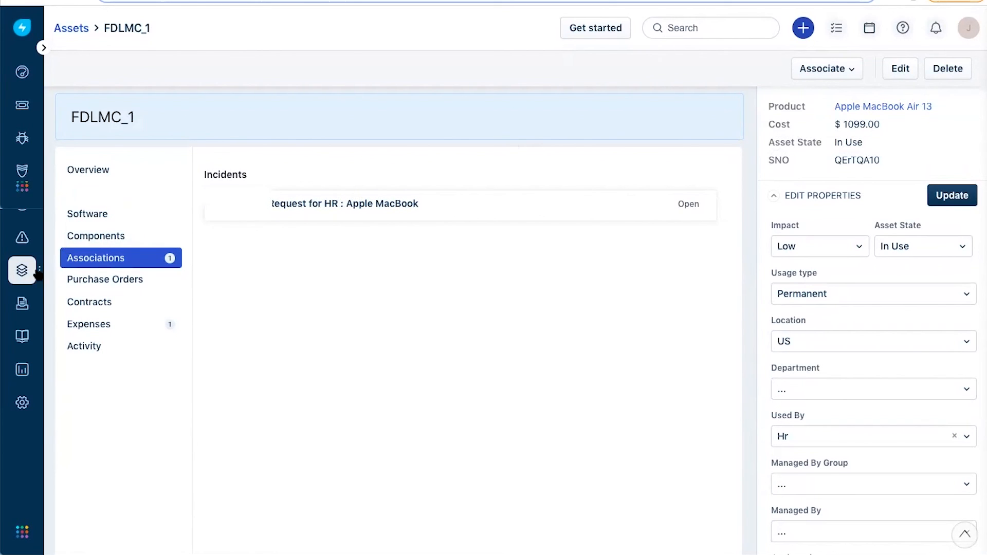
Review the purchase orders list, and look through the admin settings down to the Asset Management section.
mouse_move(22, 269)
left_click(121, 403)
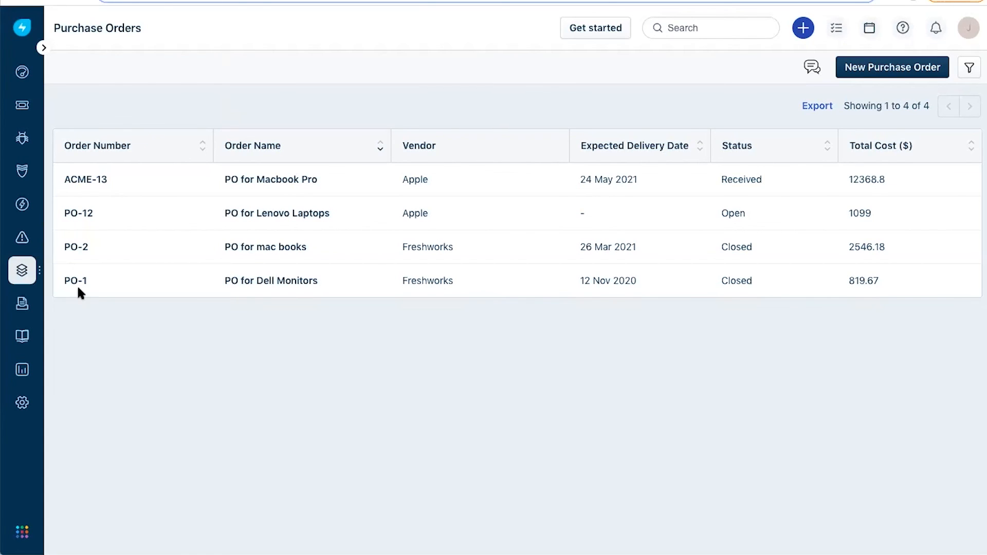
left_click(24, 404)
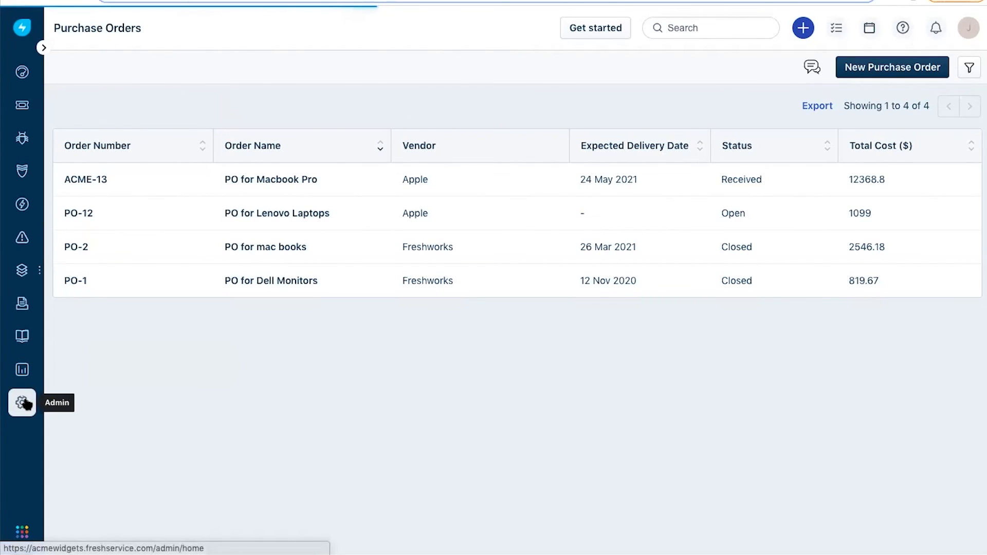
scroll(253, 343, "down", 1)
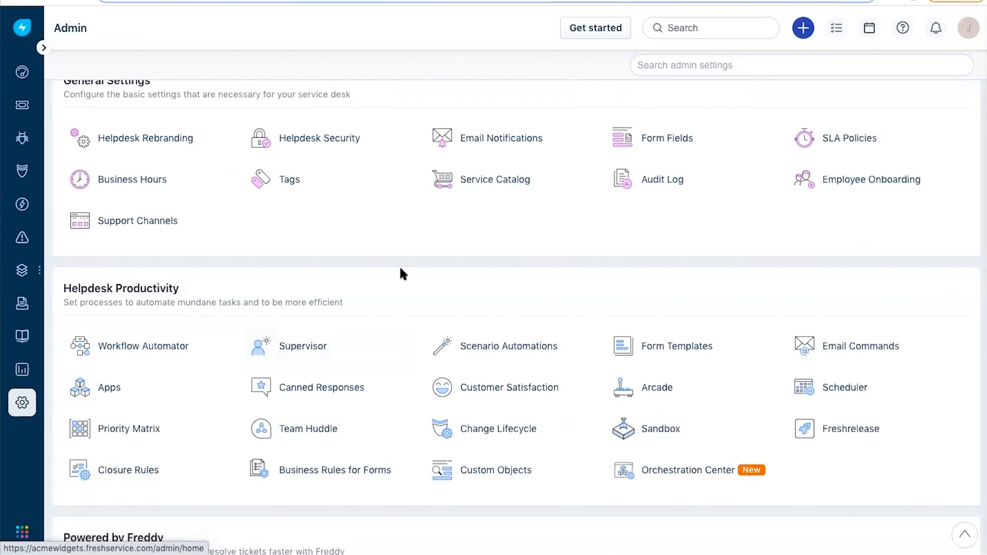
scroll(399, 265, "down", 7)
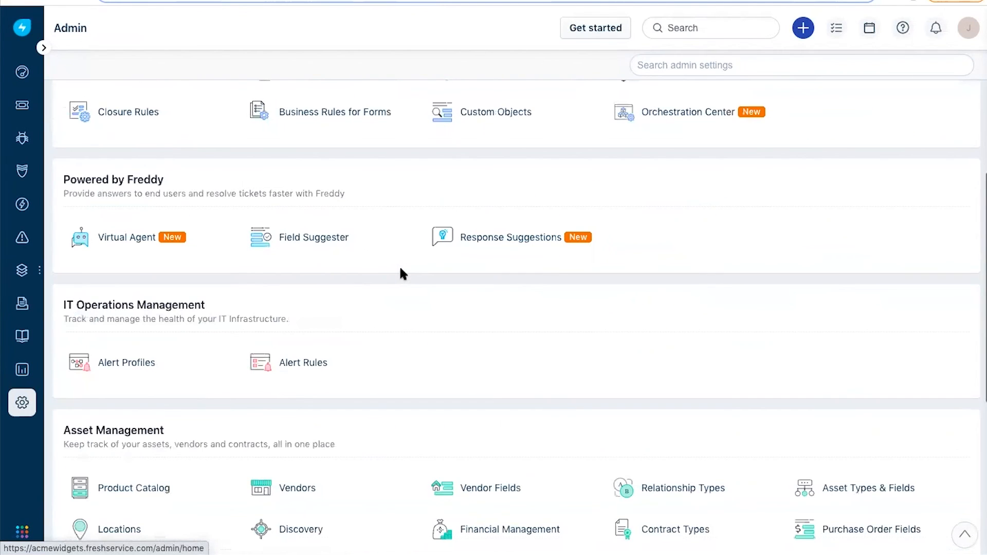
scroll(224, 235, "up", 6)
scroll(224, 234, "up", 2)
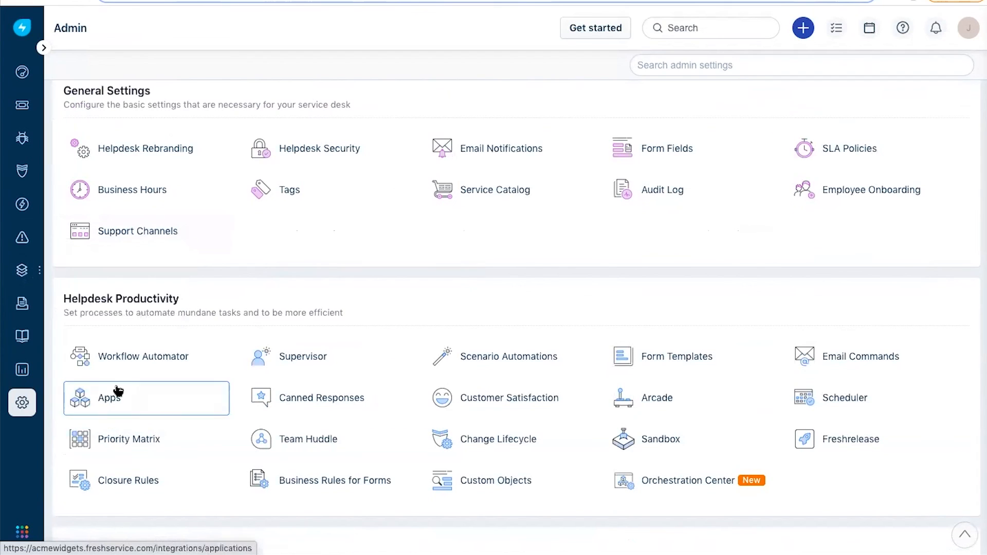
Open PO for Macbook Pro from the purchase orders list and view its attached files.
mouse_move(23, 270)
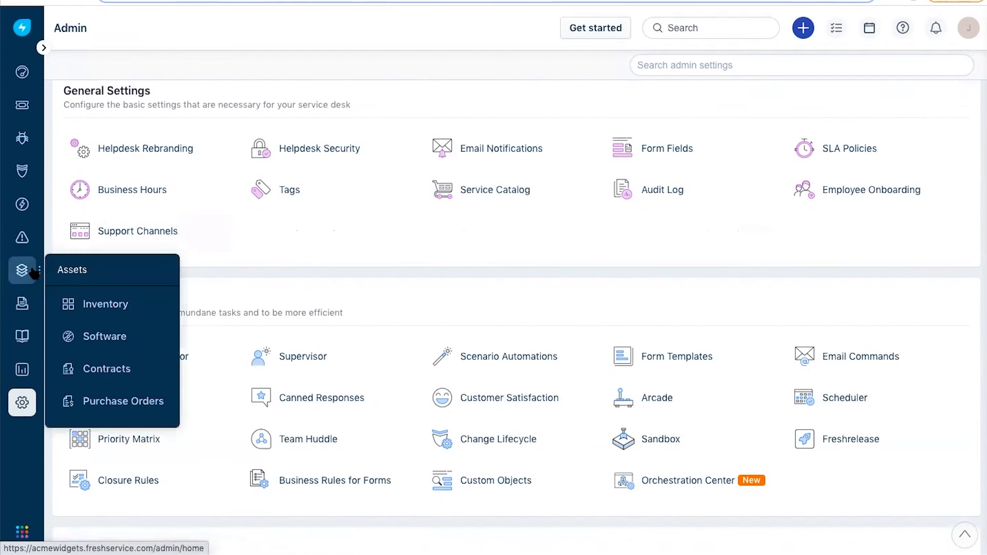
left_click(118, 401)
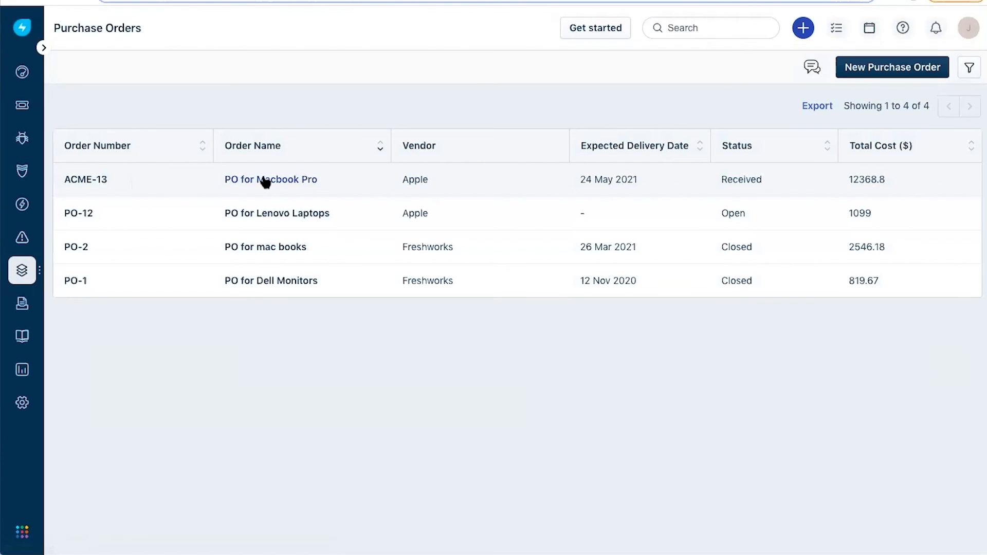
left_click(264, 180)
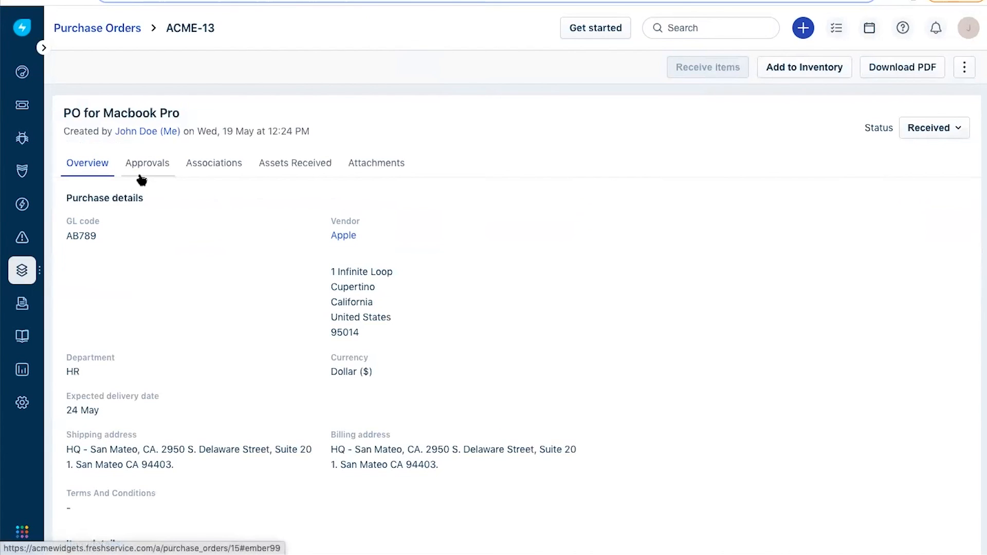
left_click(405, 175)
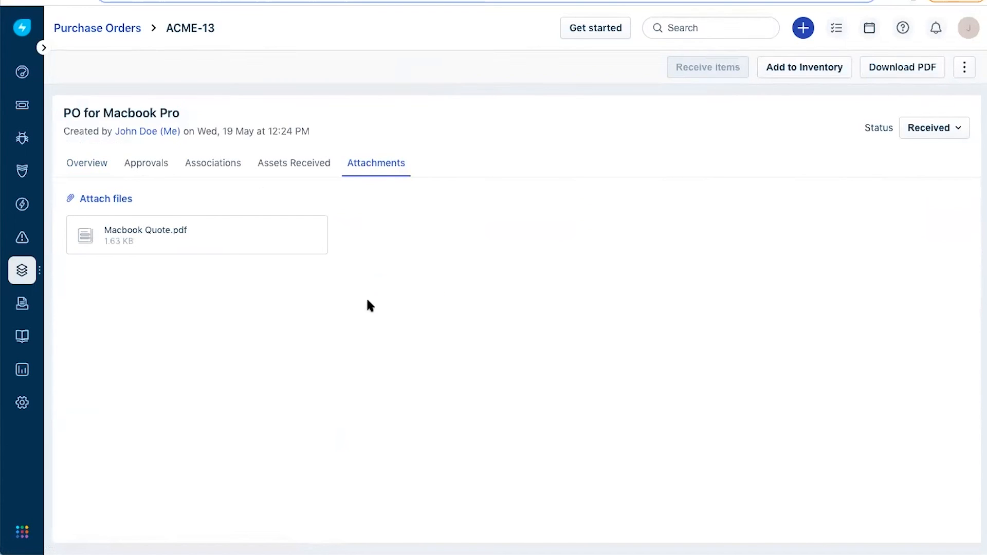
Return to the purchase orders list and reopen the overview of PO for Macbook Pro.
mouse_move(23, 270)
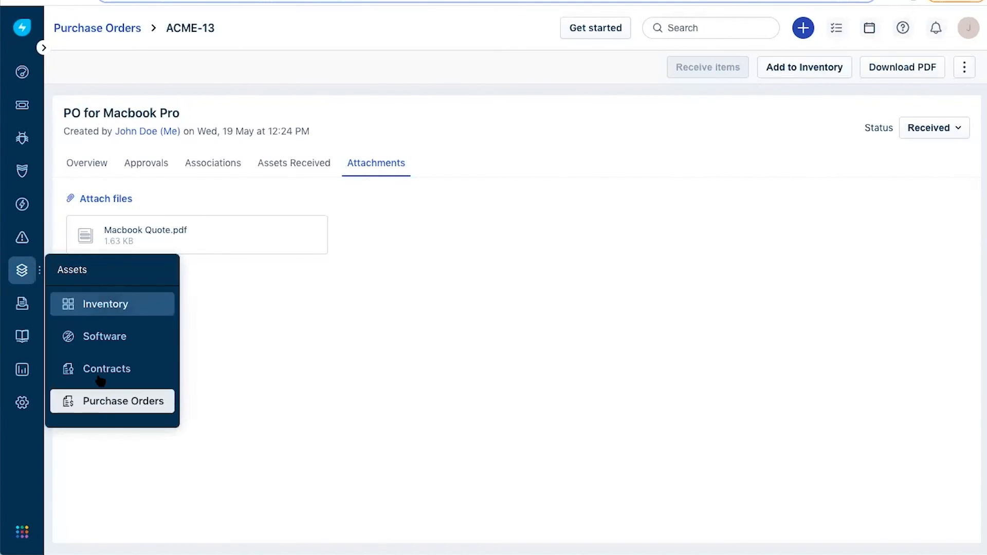
left_click(105, 404)
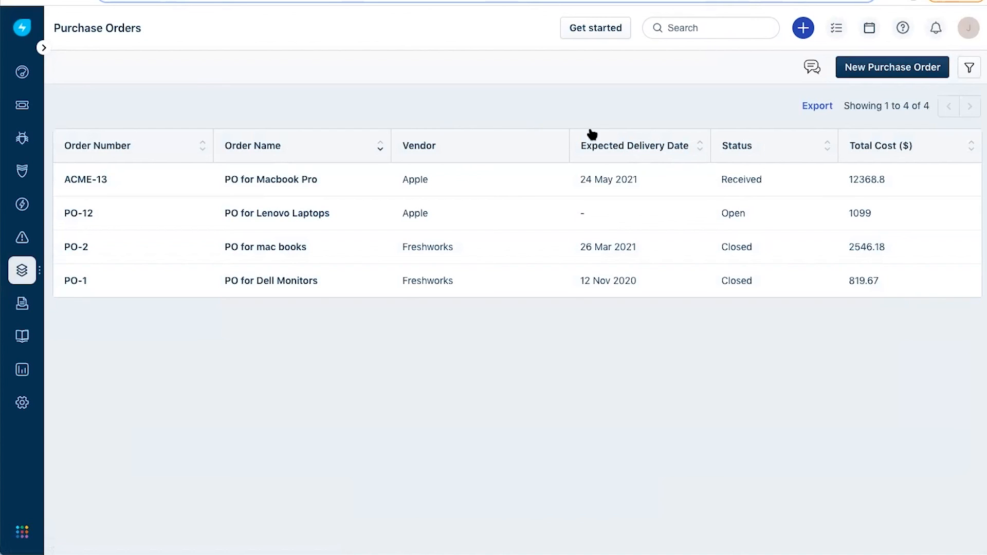
left_click(84, 180)
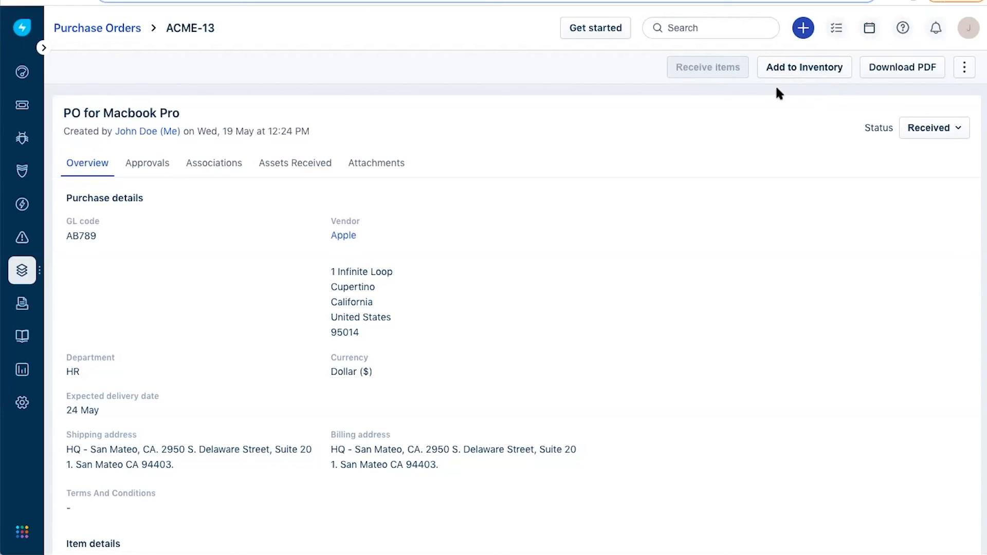
mouse_move(22, 270)
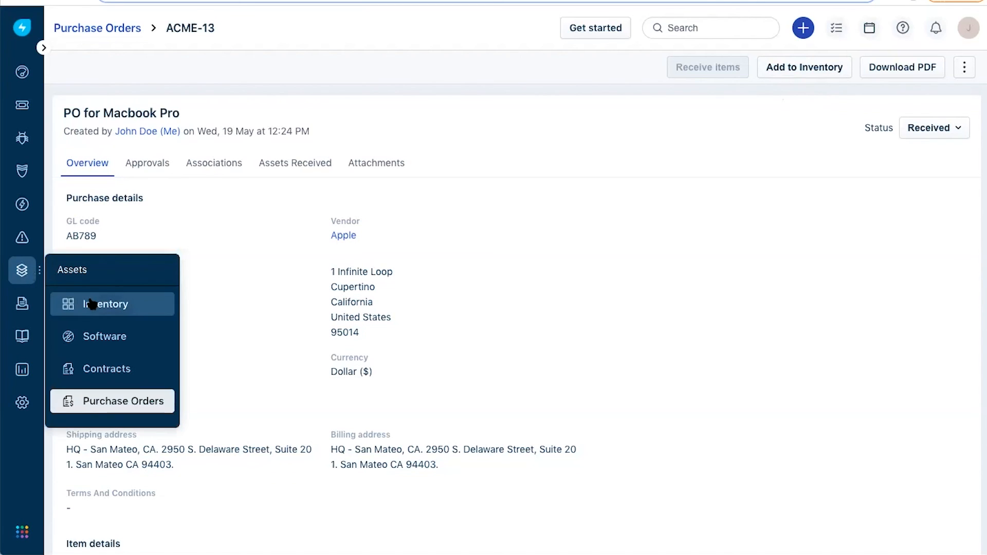